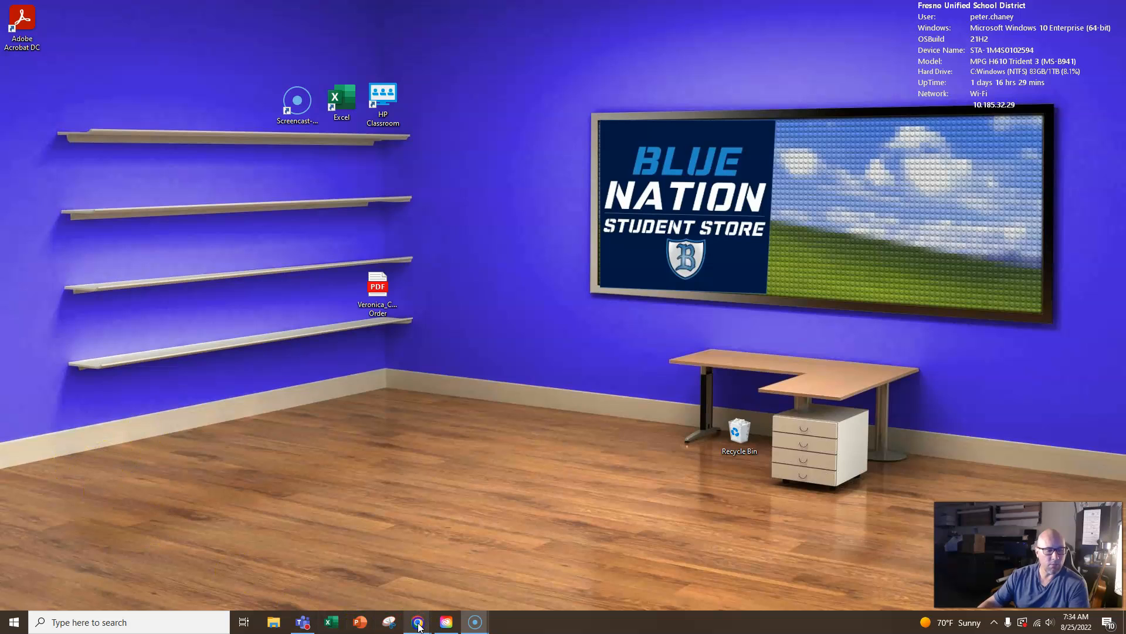
- Switch to Chrome, bring up the Multimedia Per1_S1 classwork page and expand the Frequently Used Websites for Multimedia material
mouse_move(404, 613)
click(360, 570)
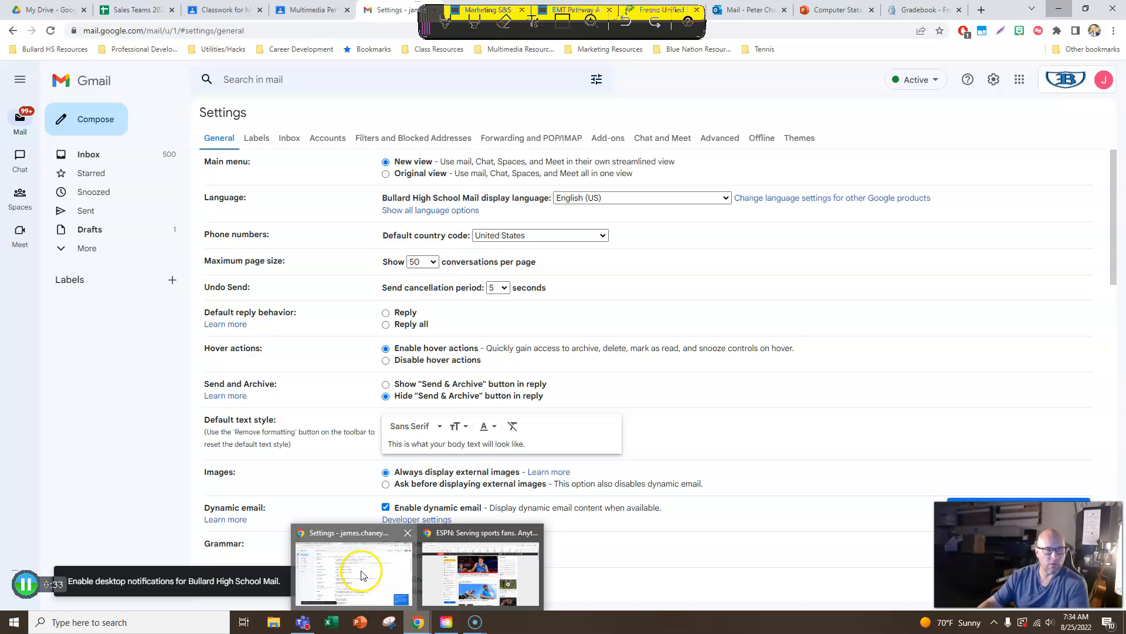
click(304, 10)
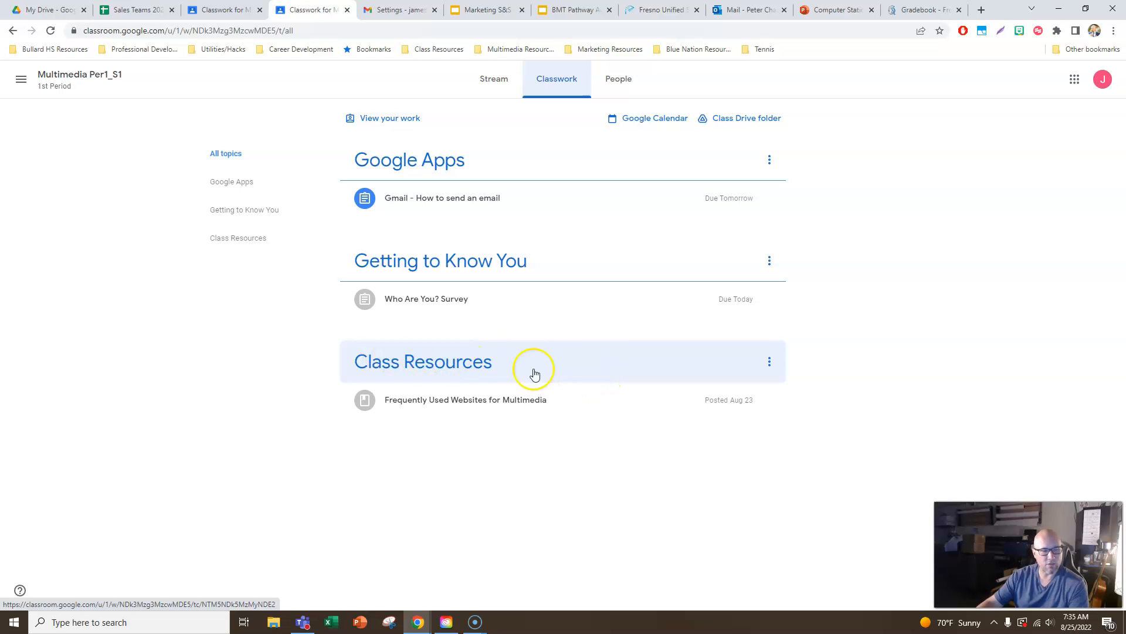
click(470, 402)
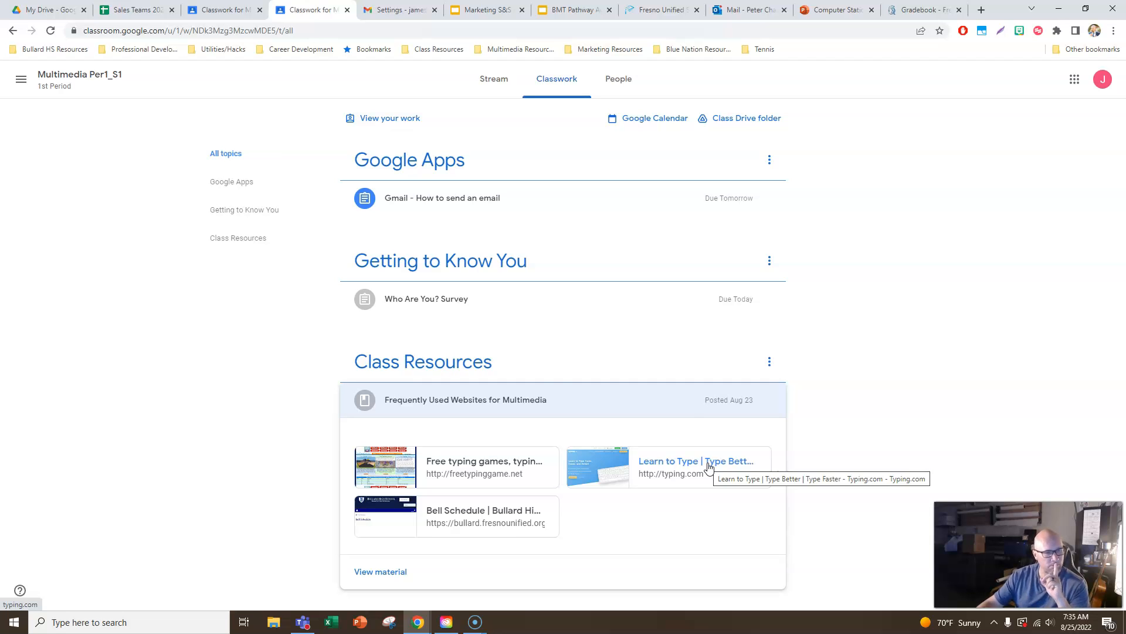
- View the full Who Are You? Survey assignment, then return to the class's classwork list
click(431, 305)
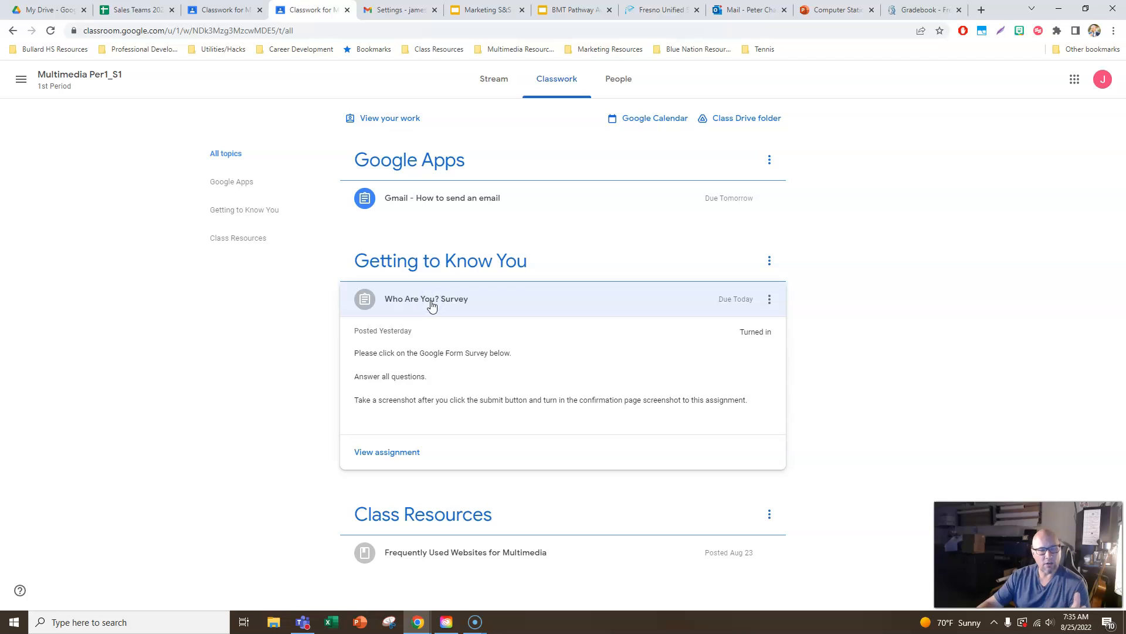
click(378, 453)
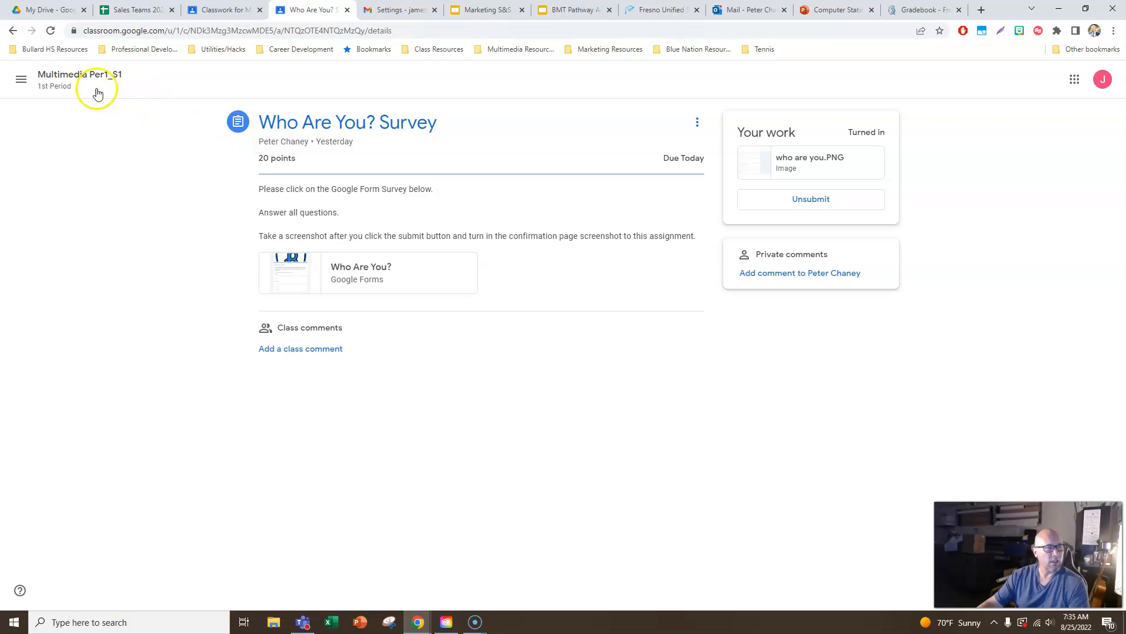
click(76, 87)
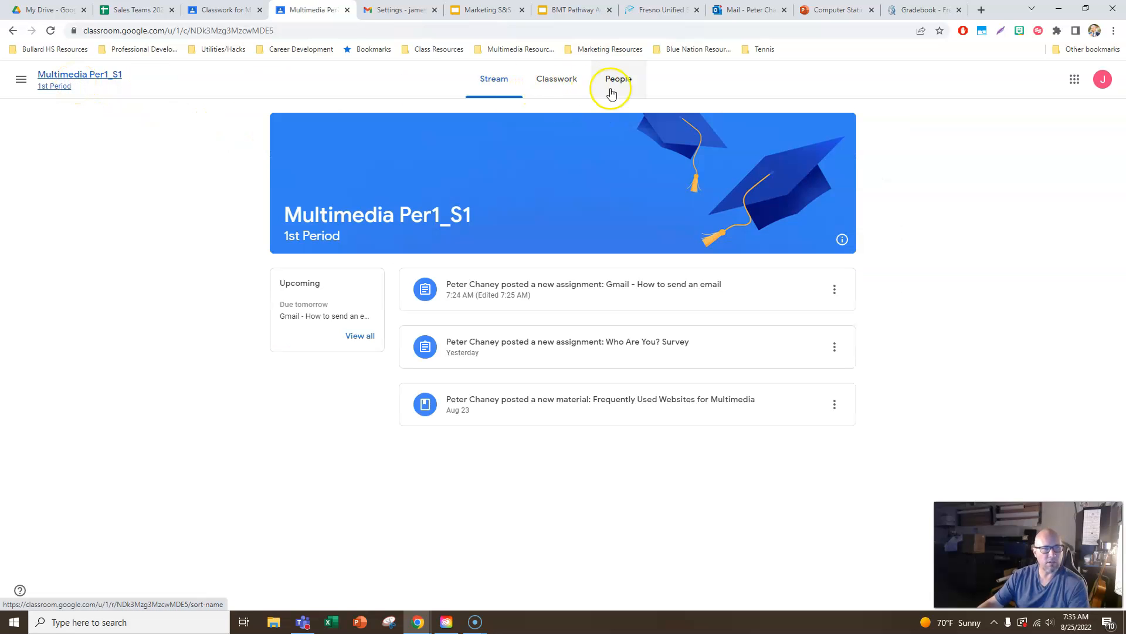
click(552, 90)
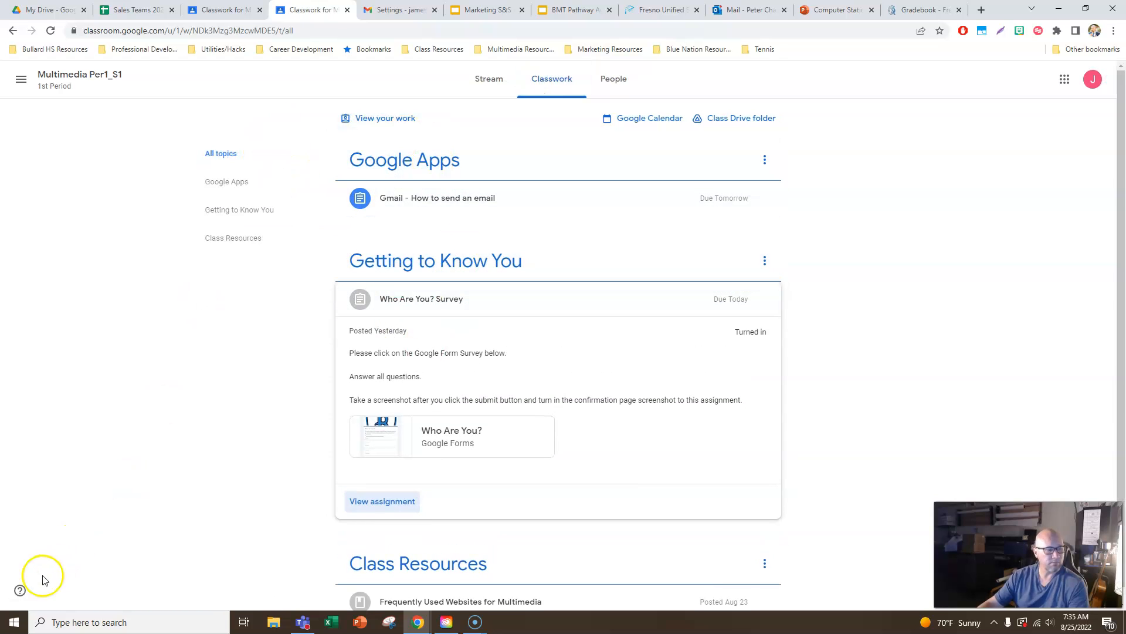
- Look through the list of teachers and classmates in the Multimedia Per1_S1 class
click(613, 79)
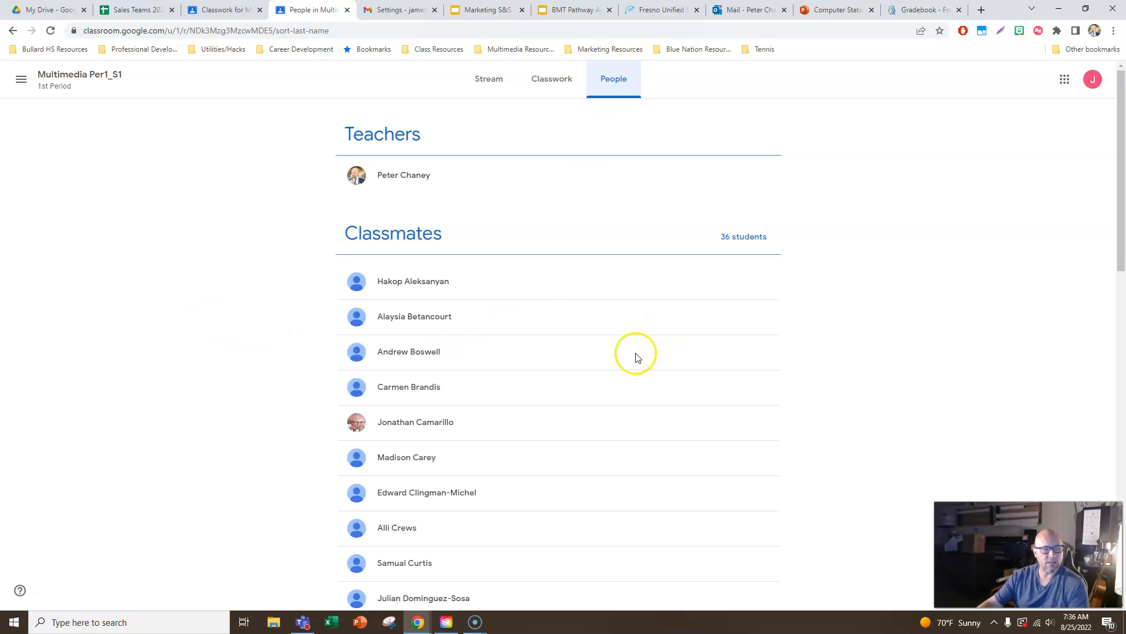
scroll(638, 357, down, 15)
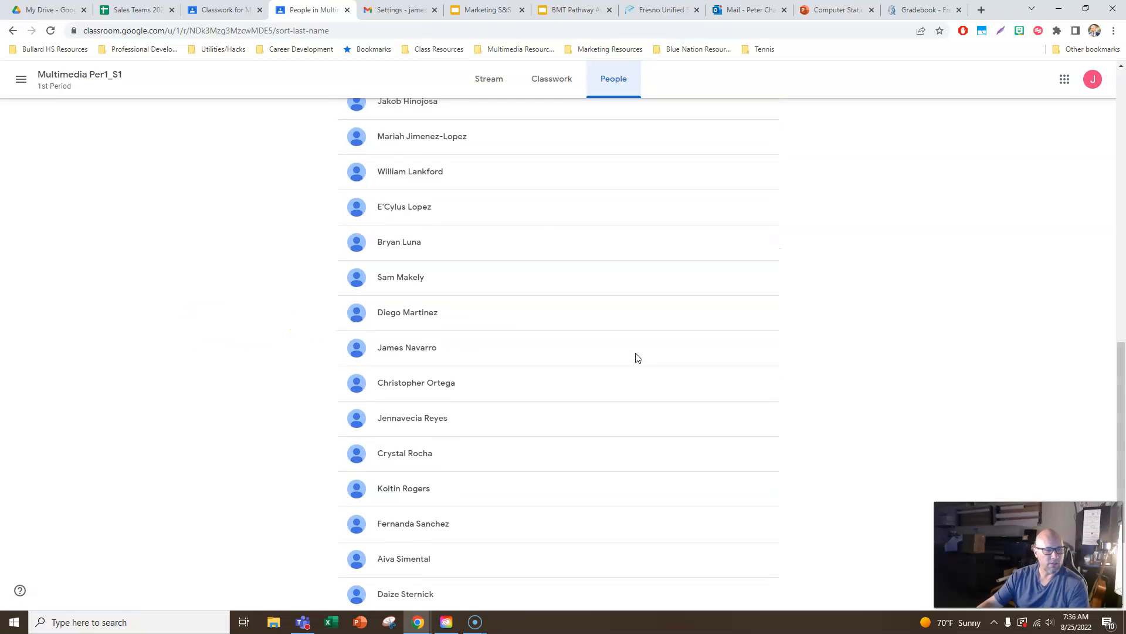
scroll(638, 357, up, 15)
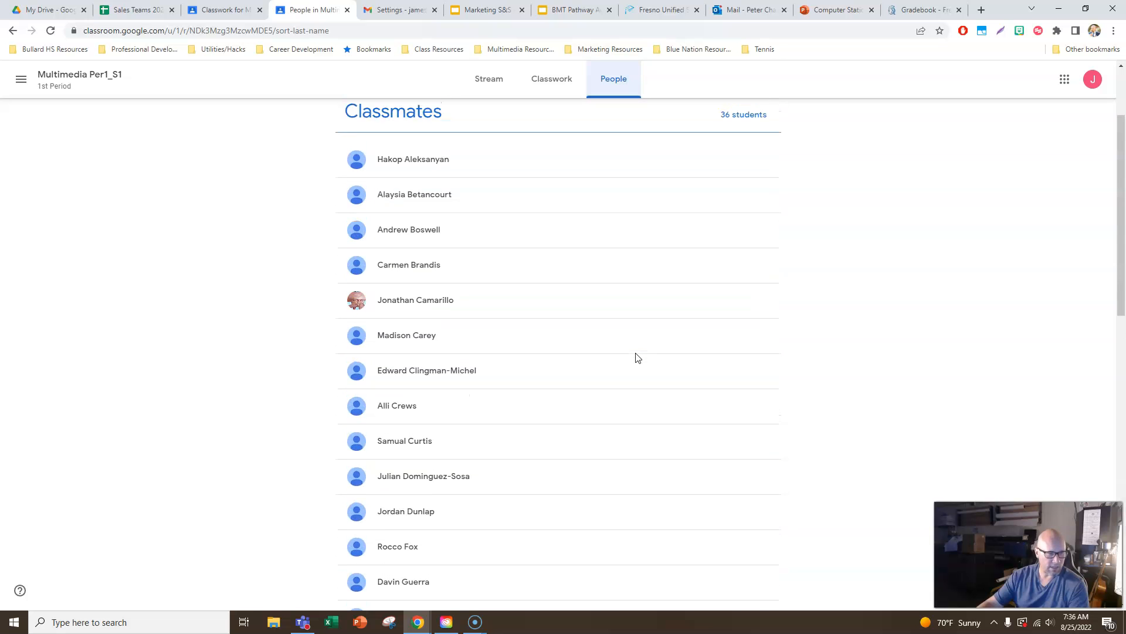
scroll(637, 357, down, 15)
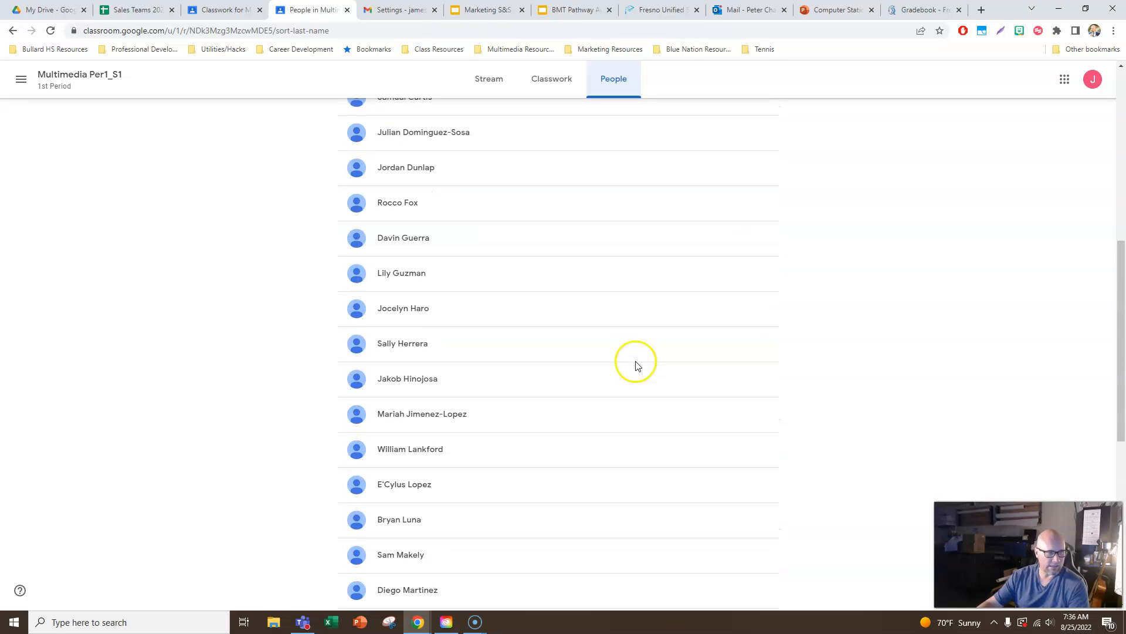
scroll(634, 364, up, 15)
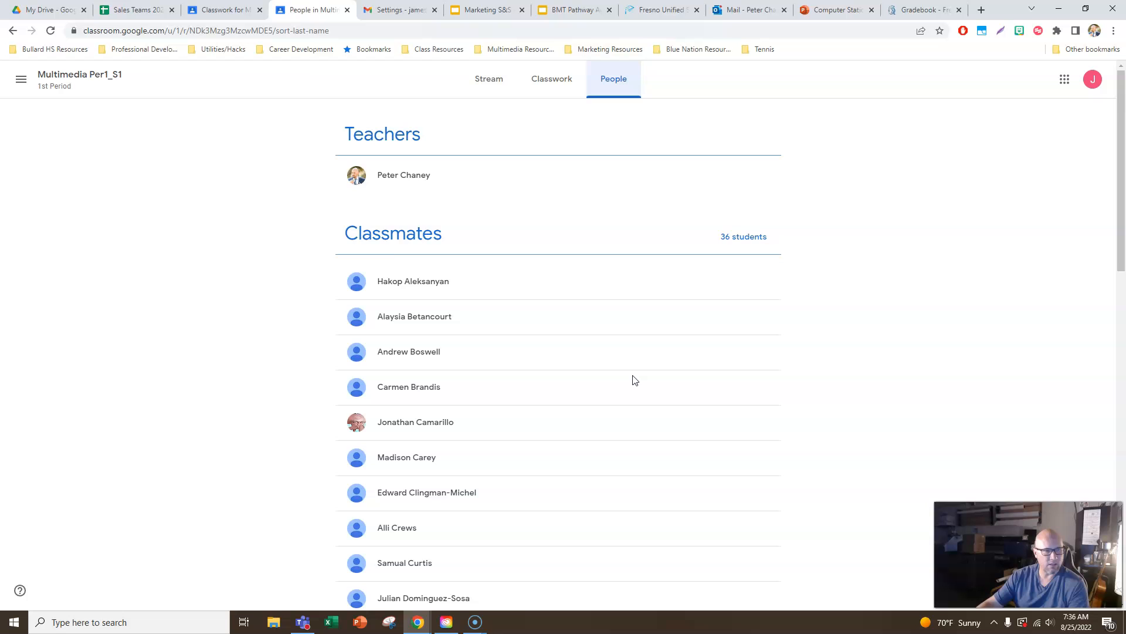
- Open the Classroom calendar and filter it to the Multimedia Per1_S1 class
click(71, 87)
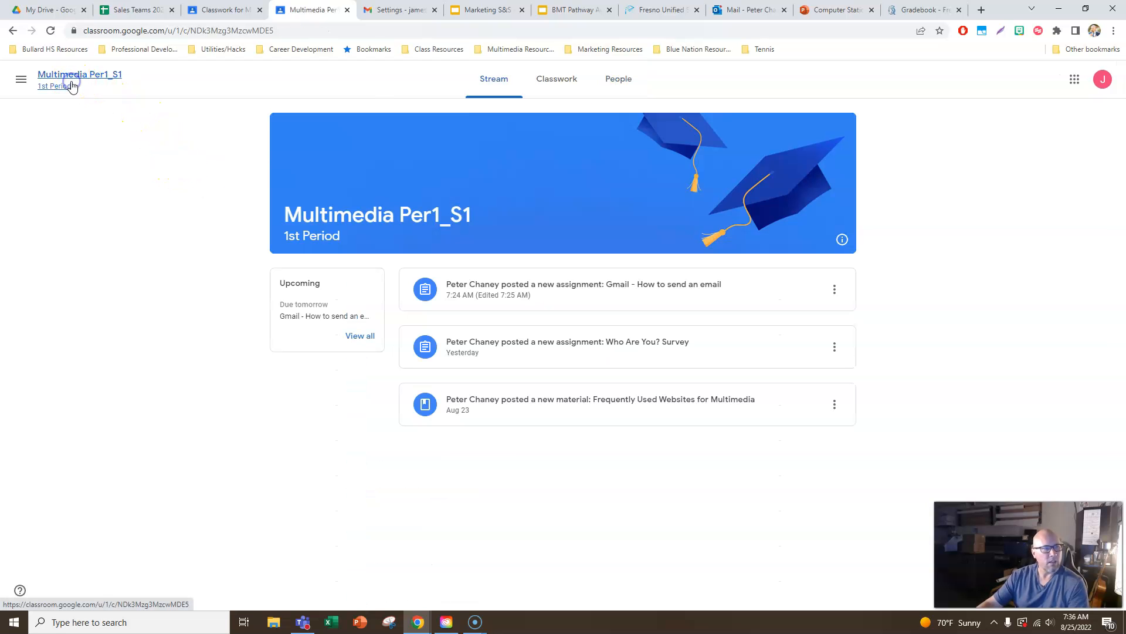
click(21, 80)
click(59, 115)
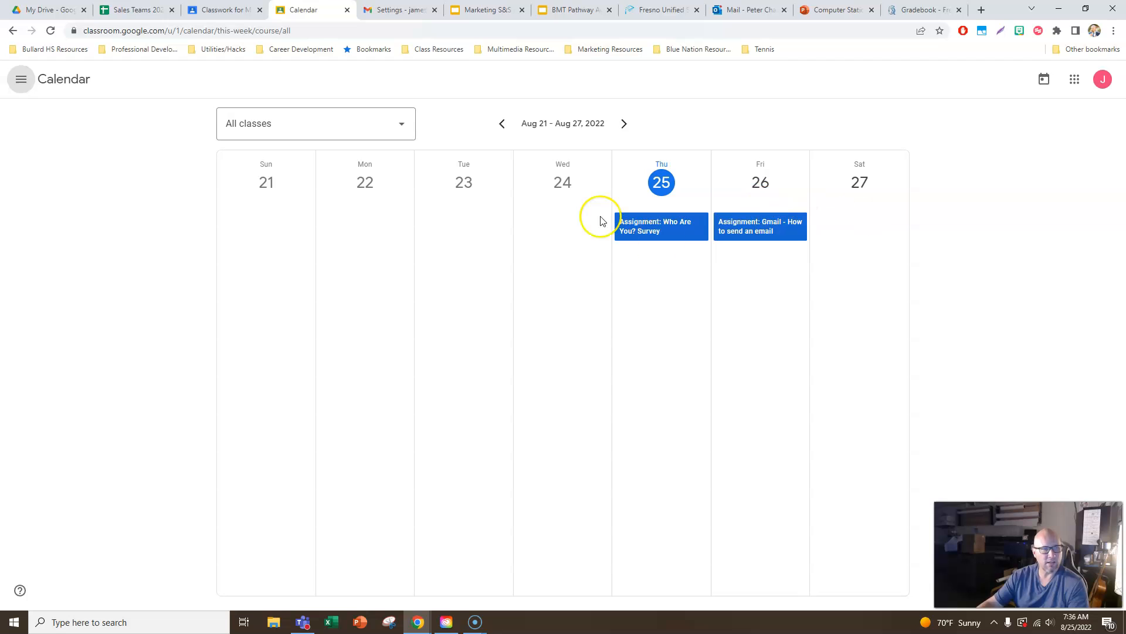
click(401, 126)
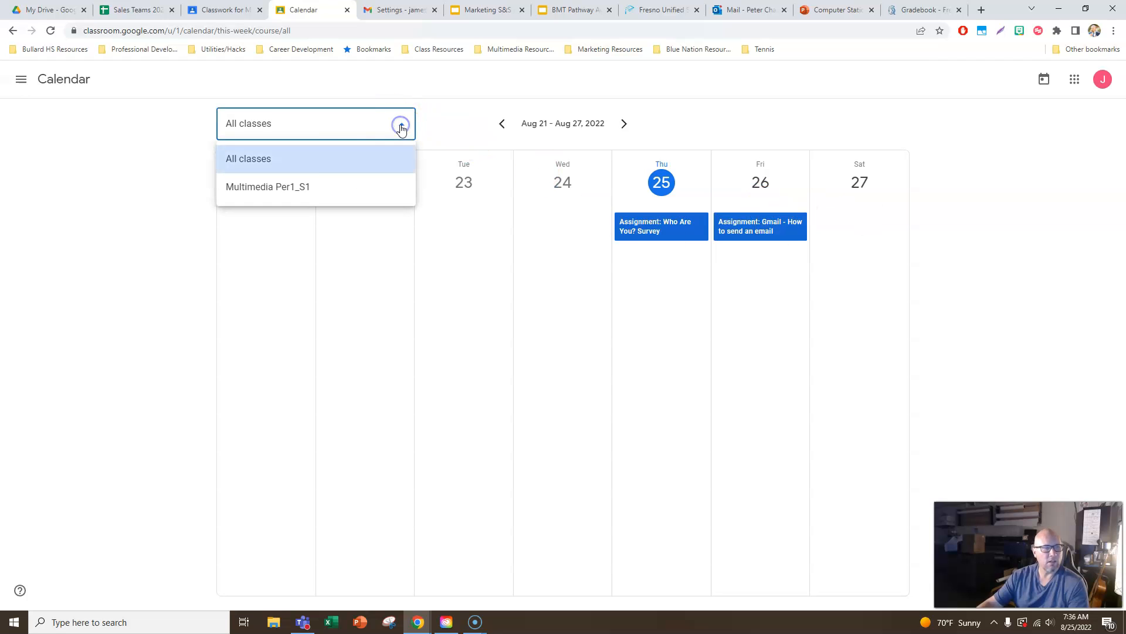
click(298, 187)
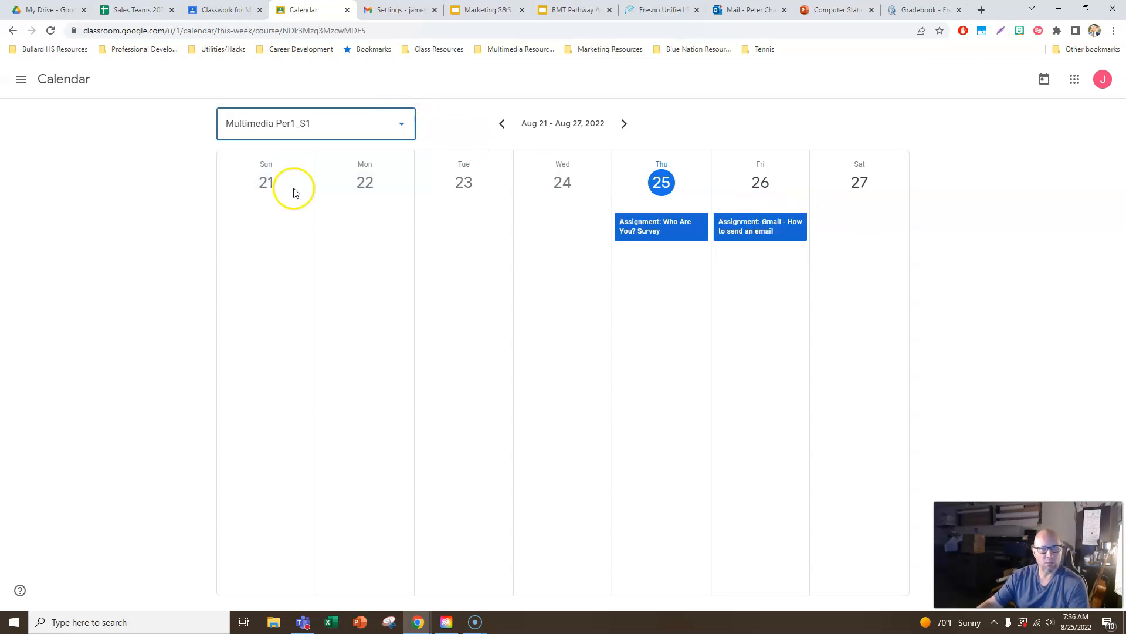
click(1047, 82)
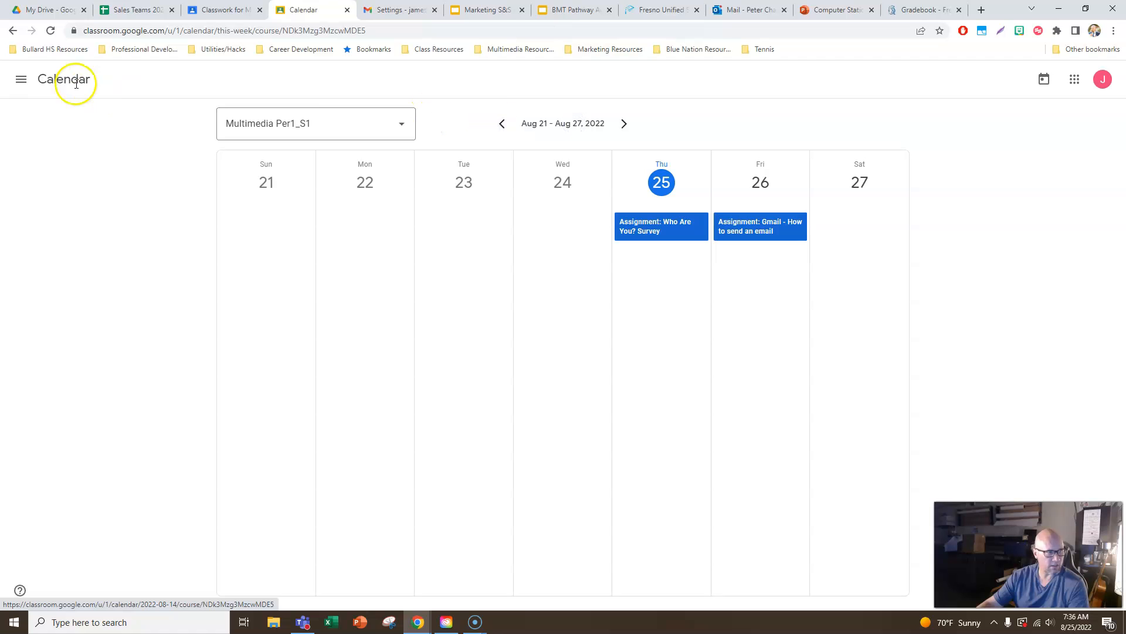
- Return to the overview of all classes and open the Multimedia Per1_S1 class
click(21, 79)
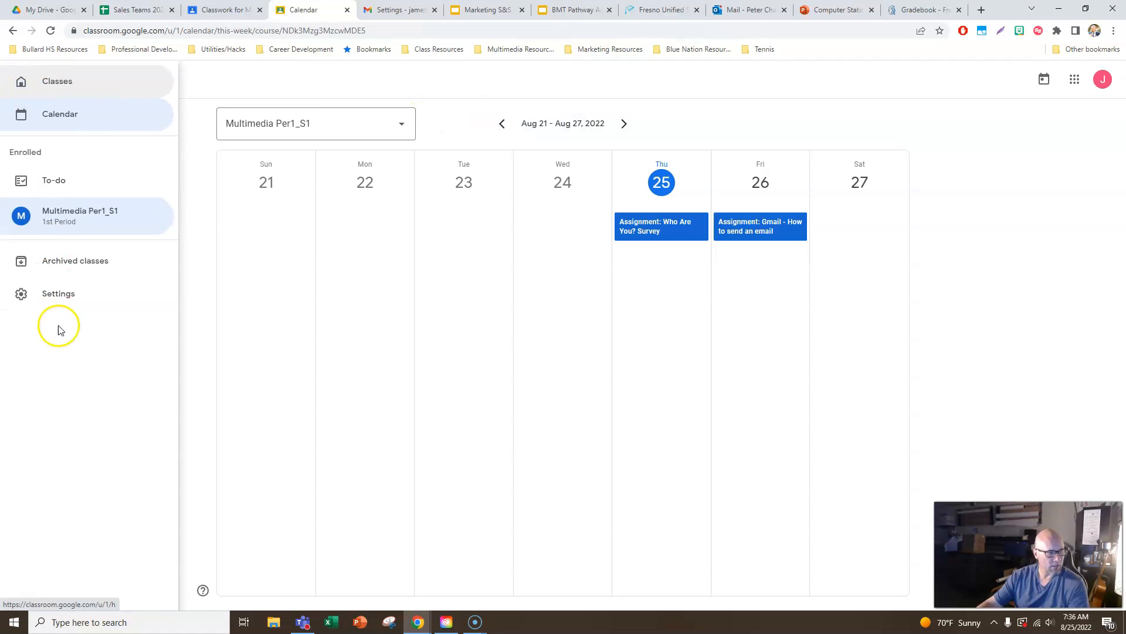
click(57, 81)
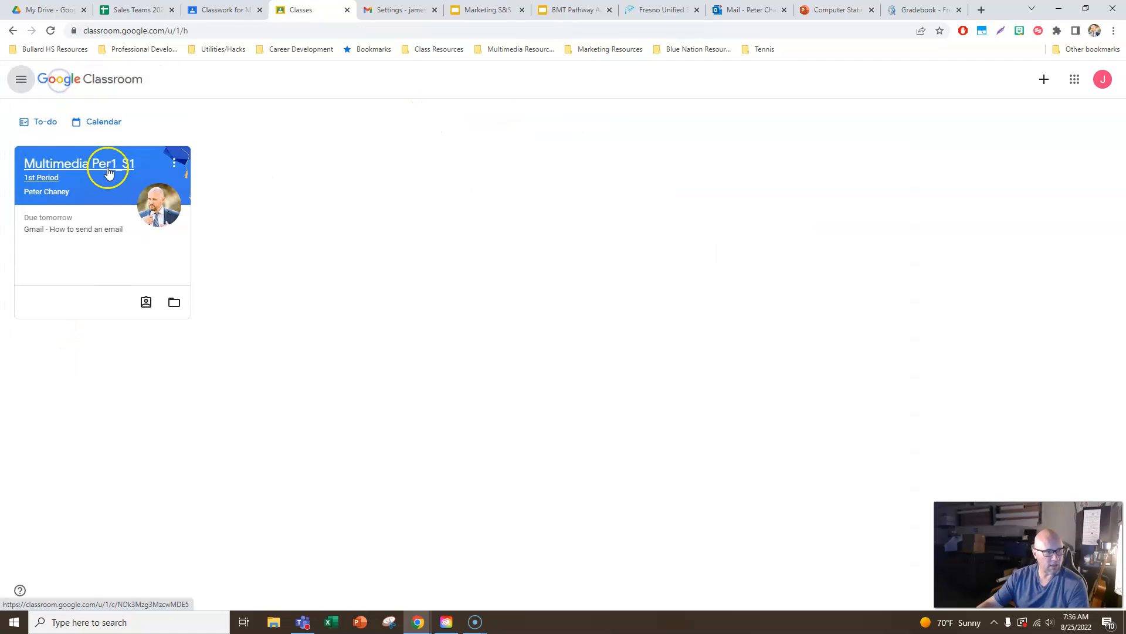
click(106, 166)
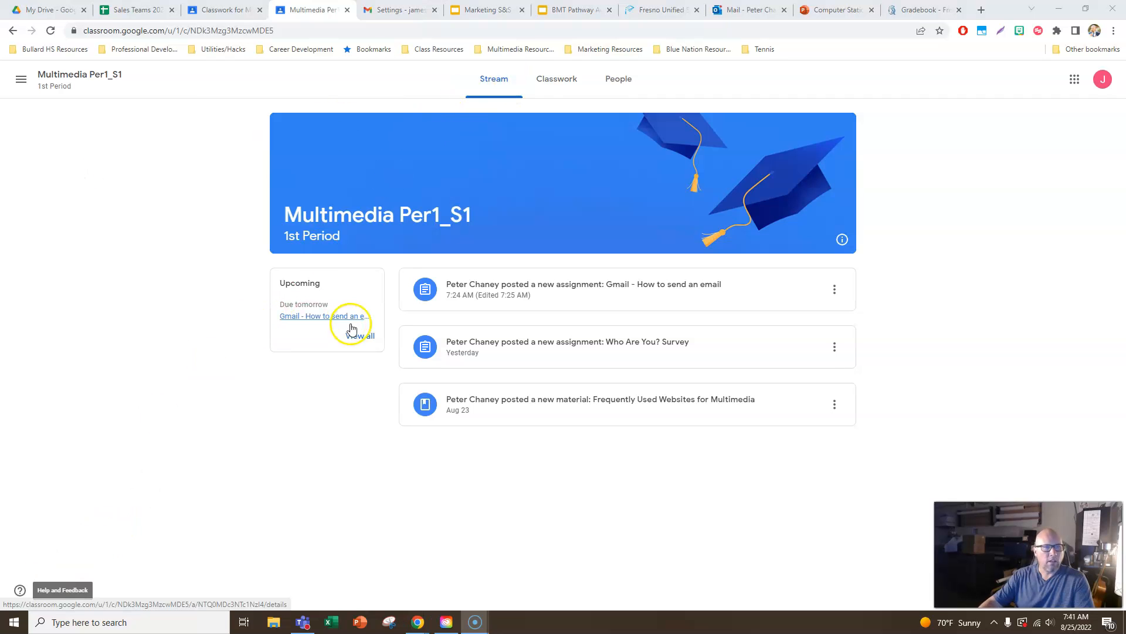
- Expand the Gmail - How to send an email assignment in the classwork and read its instructions down to the attached videos
click(551, 79)
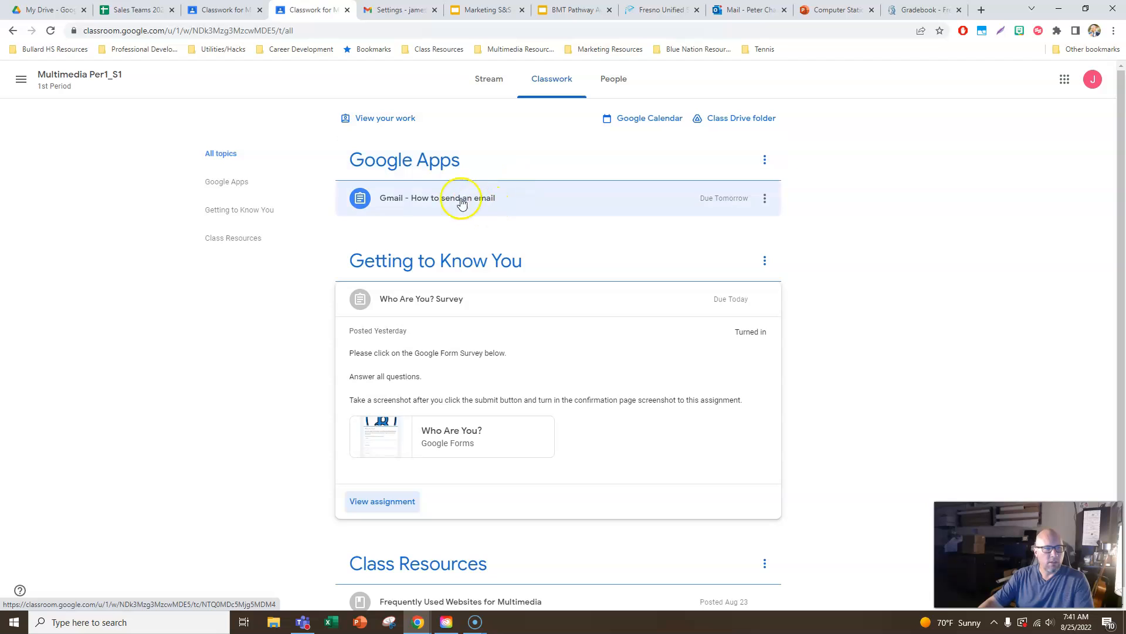
click(439, 168)
click(427, 198)
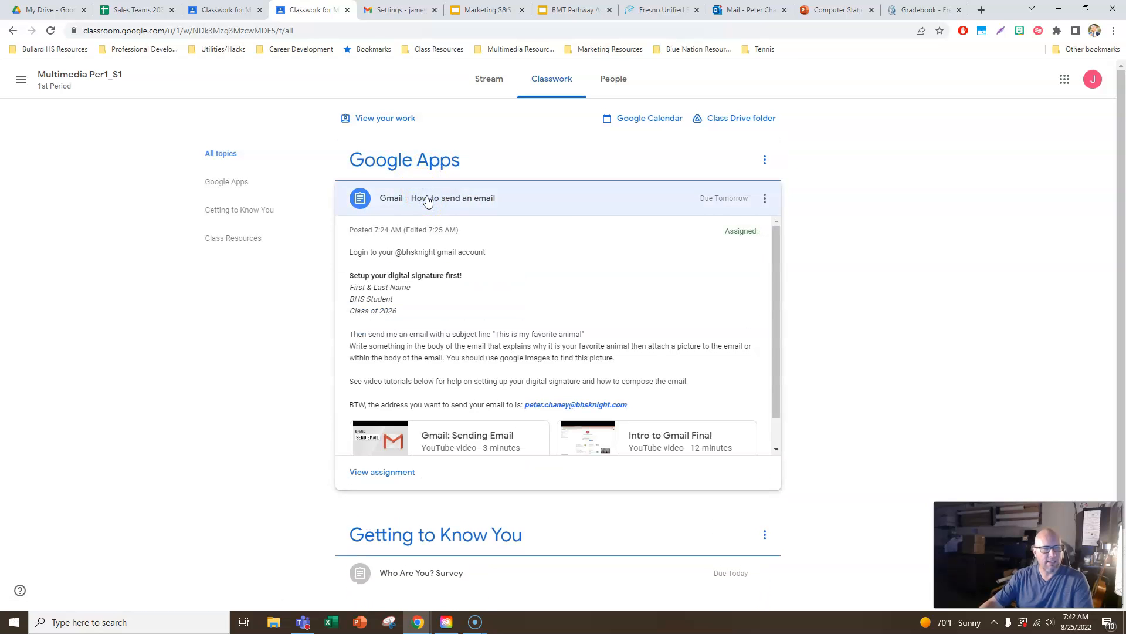
click(442, 199)
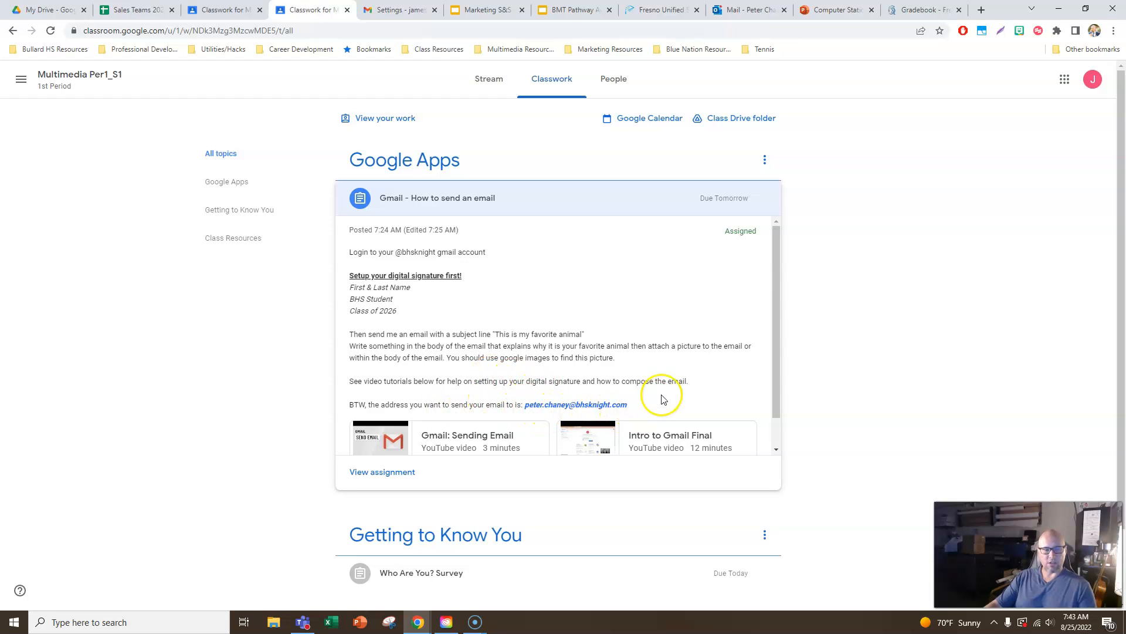
scroll(510, 375, down, 1)
scroll(510, 376, down, 1)
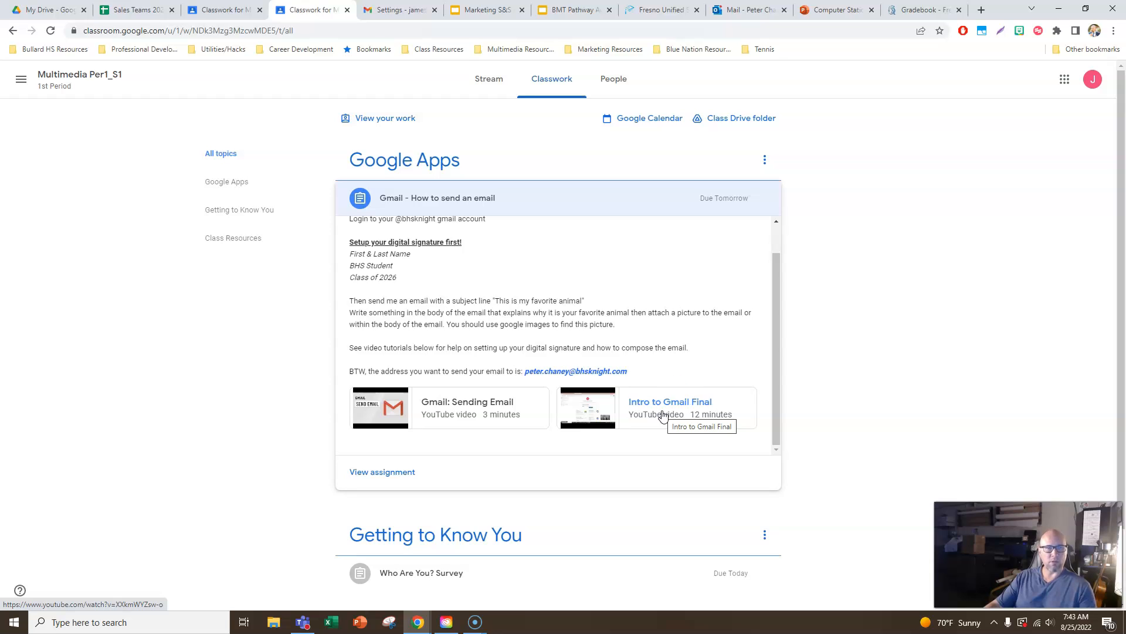
- Switch to Gmail and open the school account's inbox
click(379, 13)
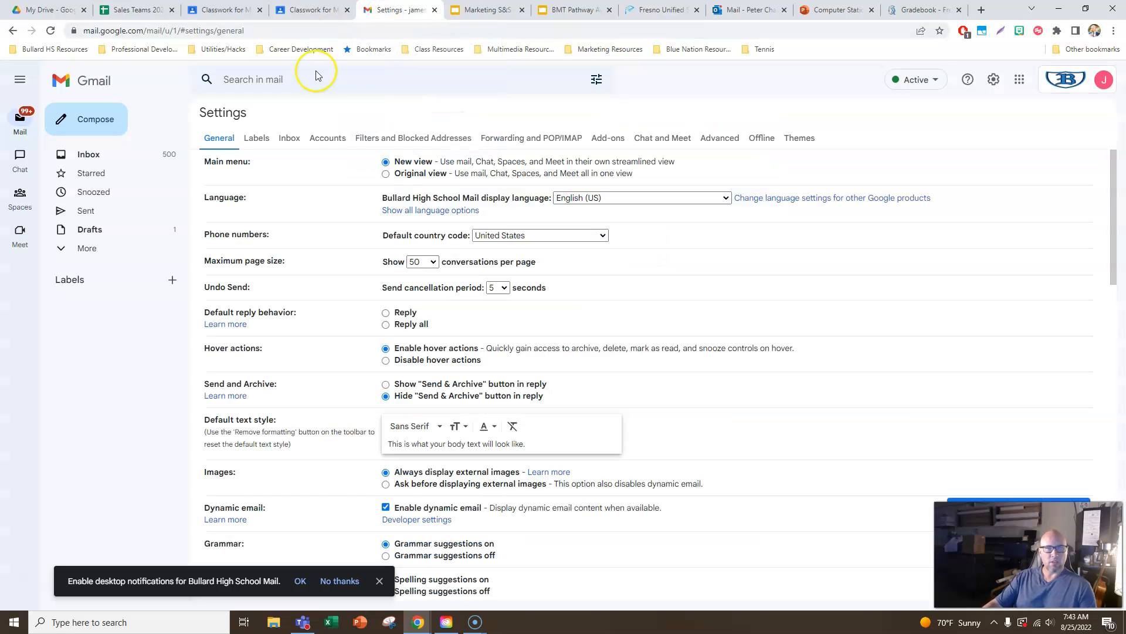
click(1019, 80)
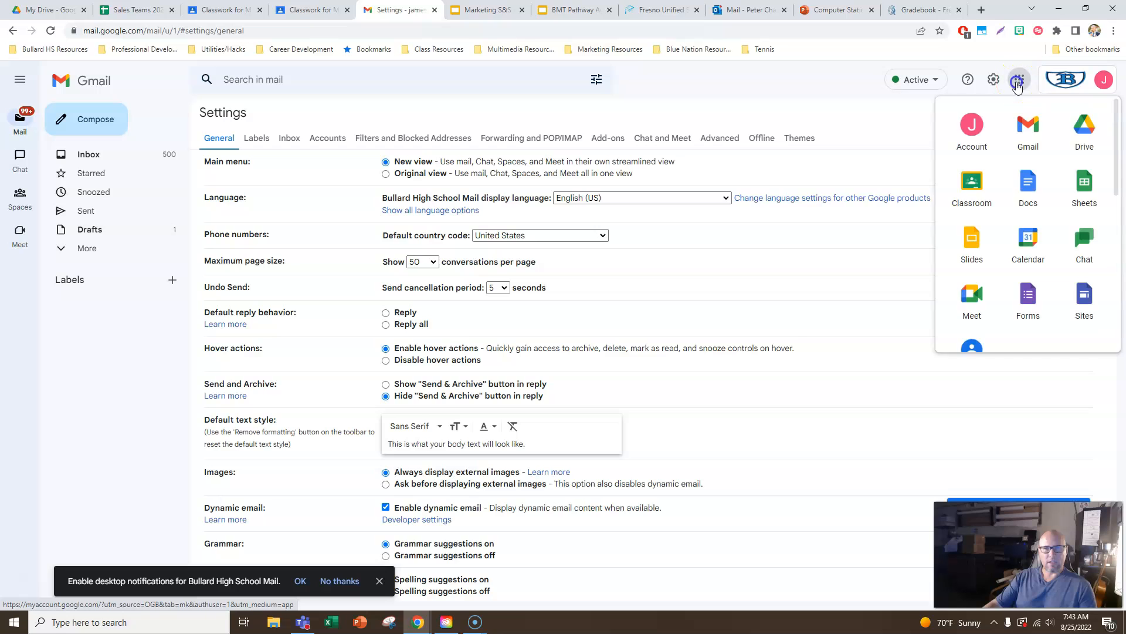
click(1025, 128)
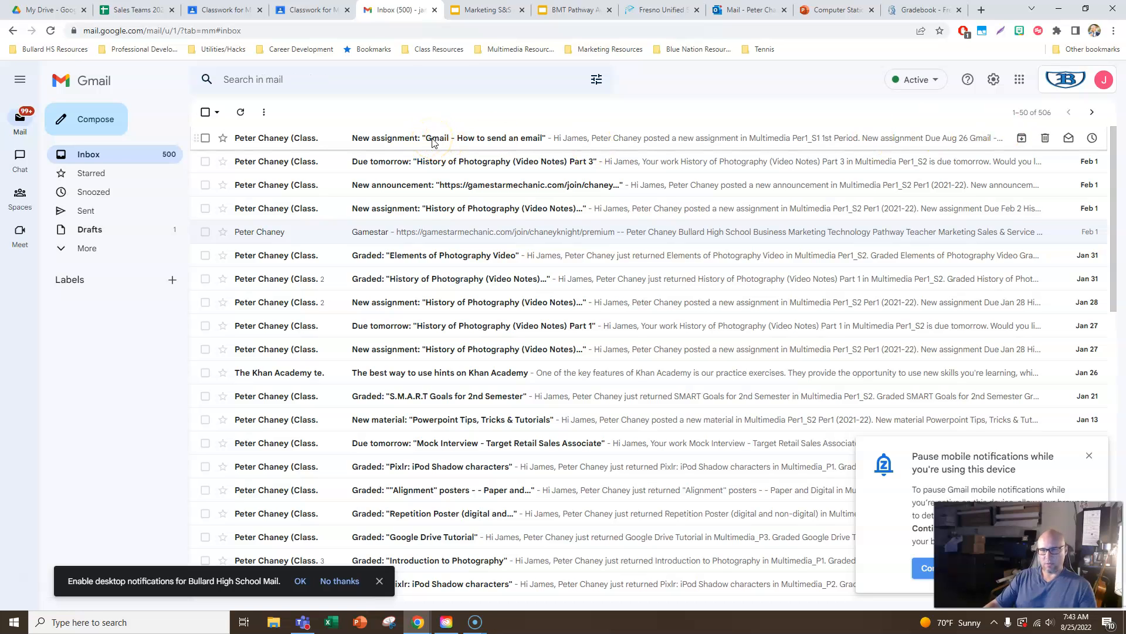
- Open the full Gmail settings and delete the existing signature in the general settings
click(996, 84)
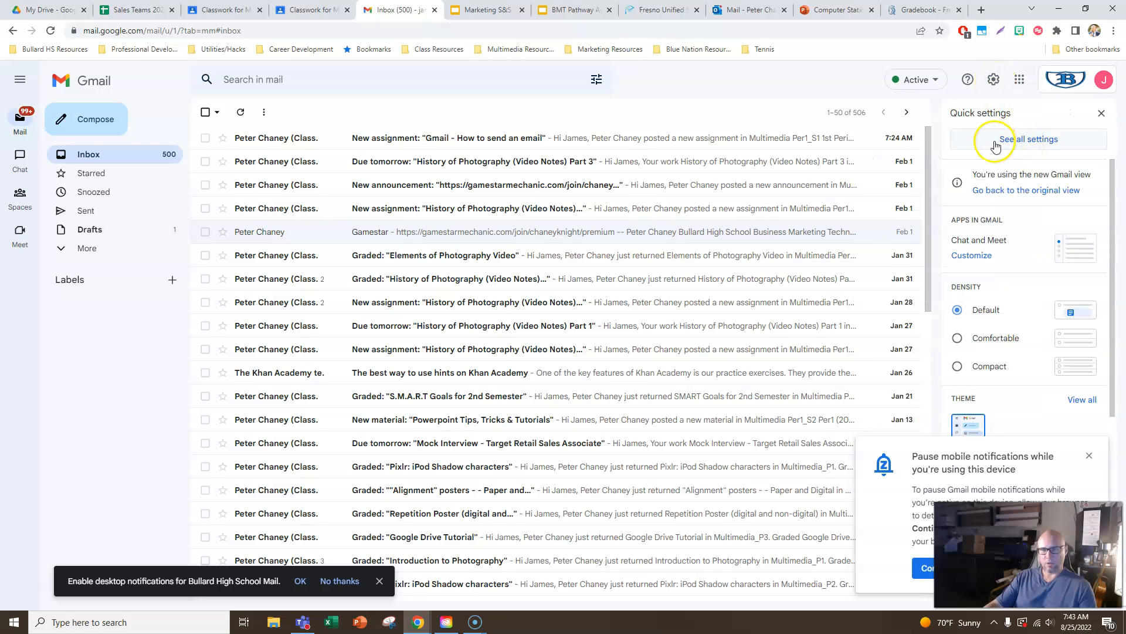
click(1036, 142)
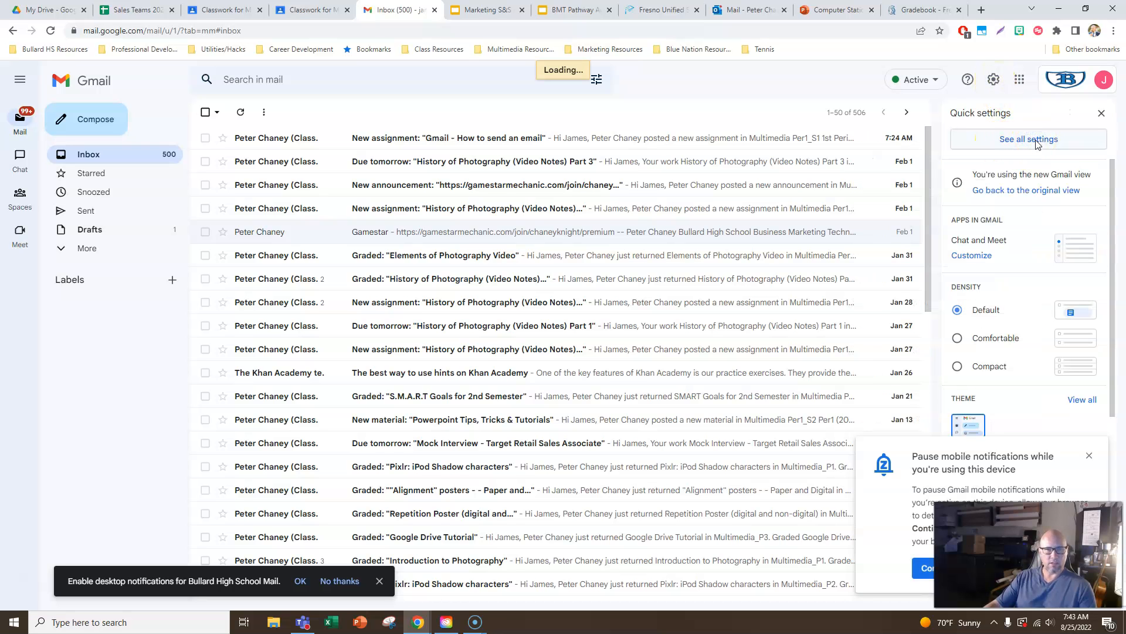
scroll(698, 244, down, 4)
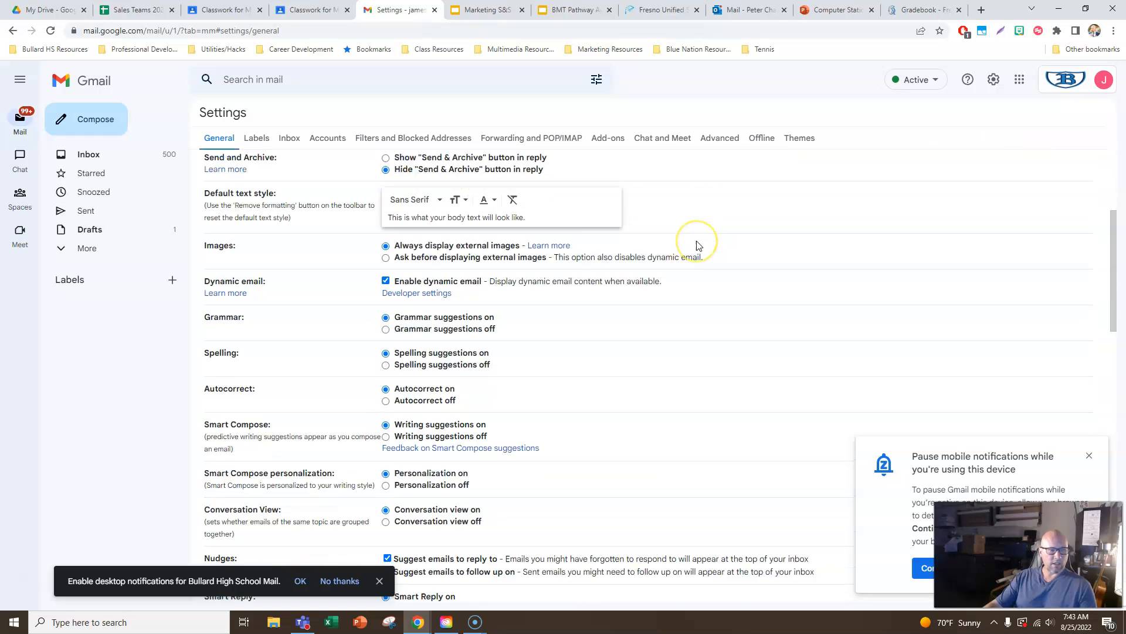
scroll(698, 244, down, 9)
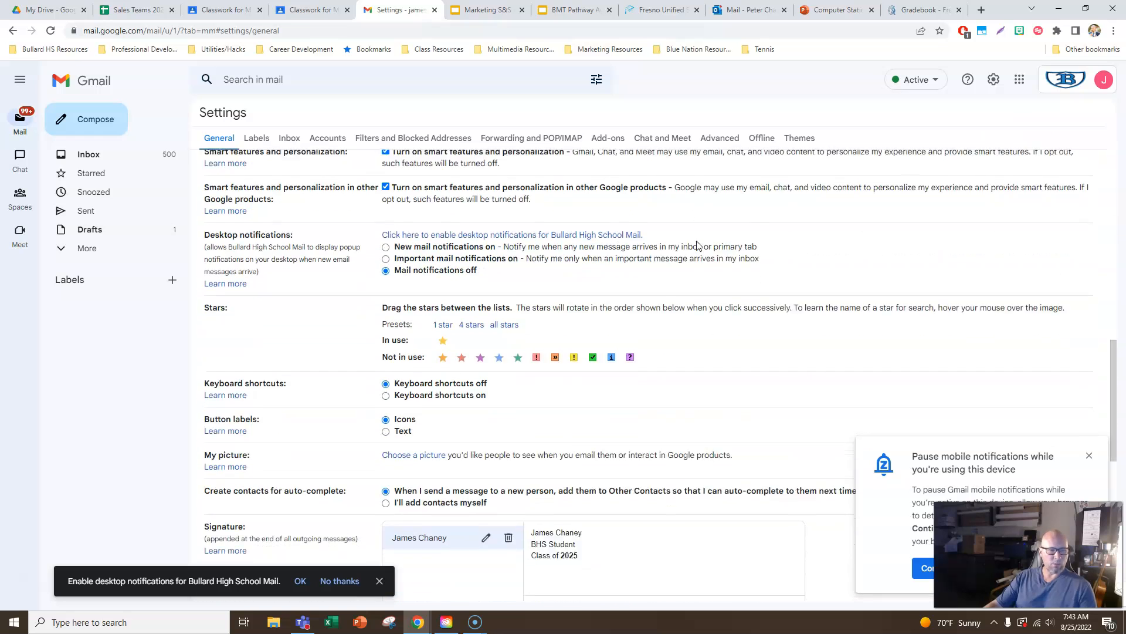
scroll(698, 244, down, 5)
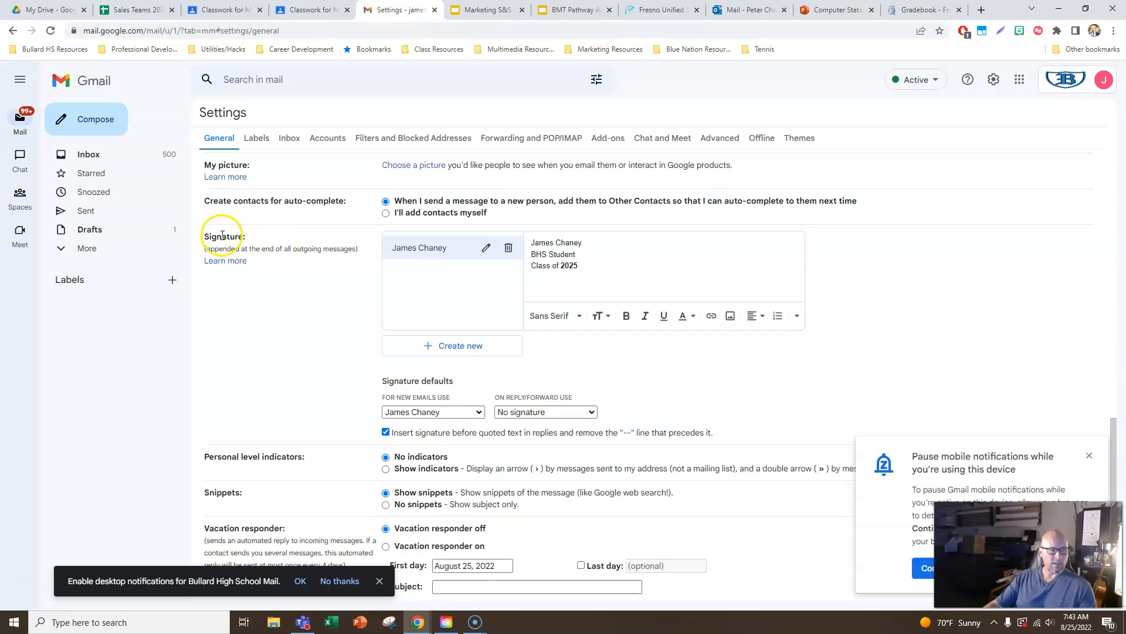
click(508, 248)
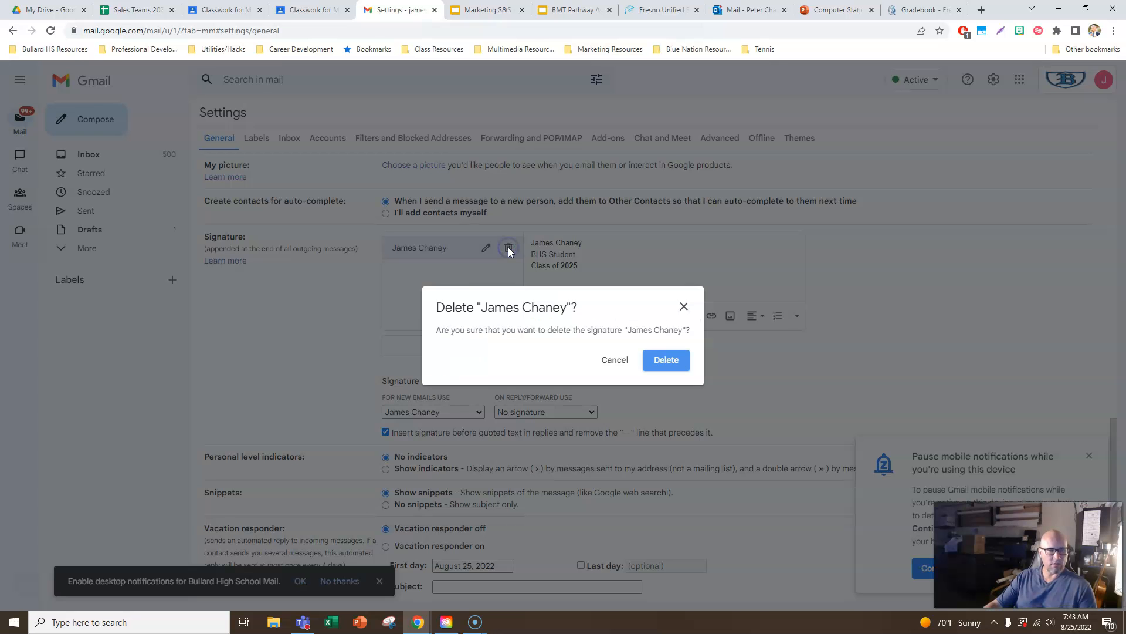
click(666, 360)
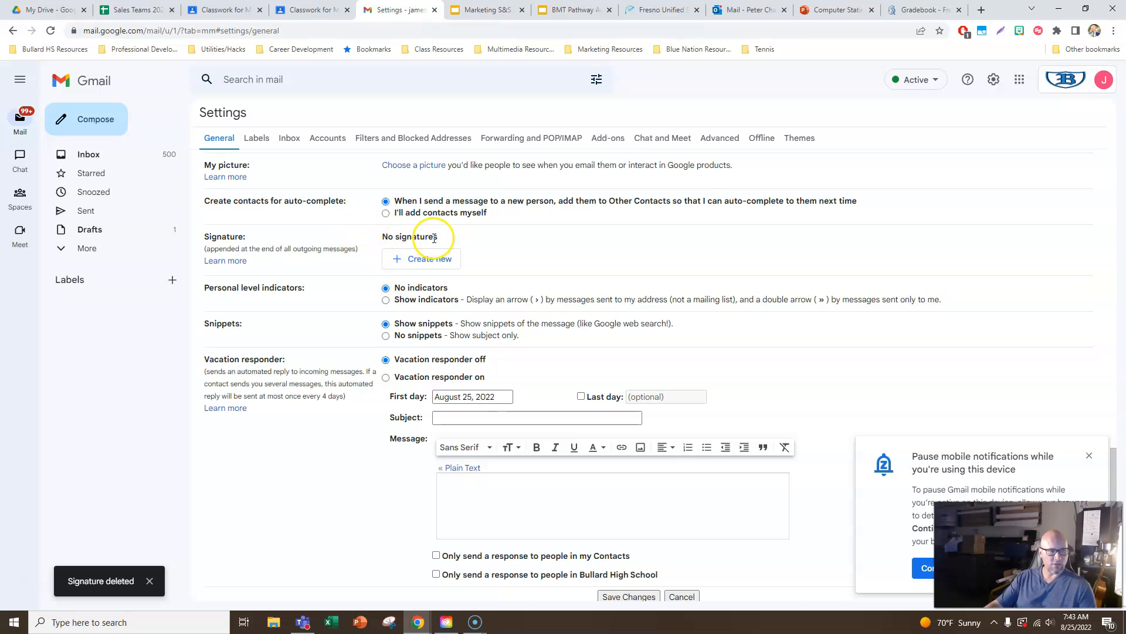
- Create a new signature named with the student's full name
click(417, 260)
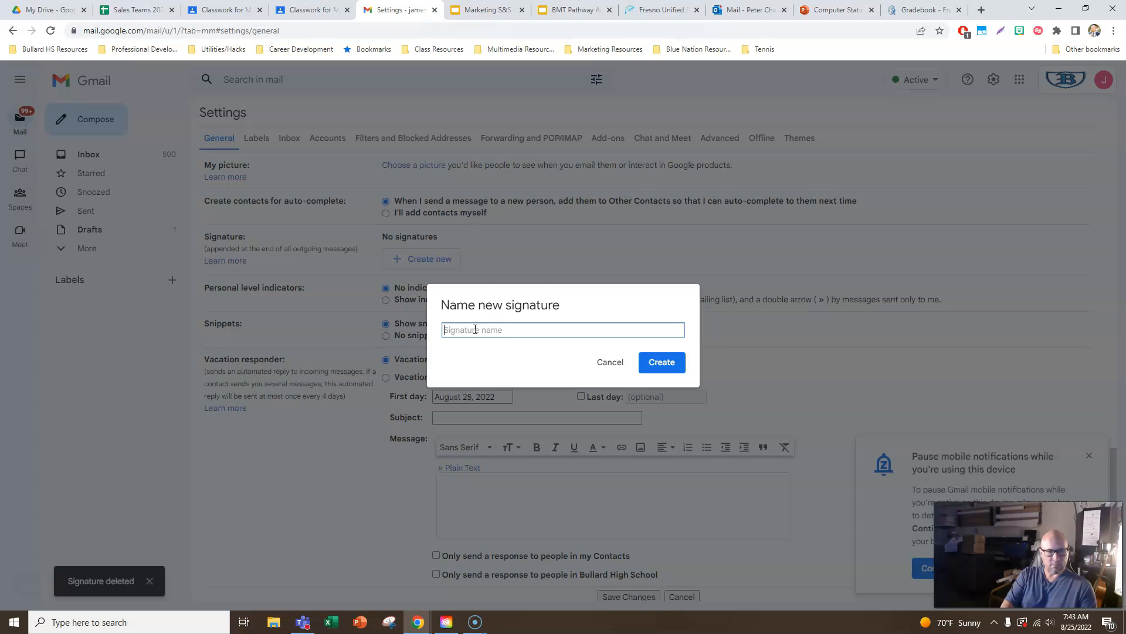
text(James Chaney)
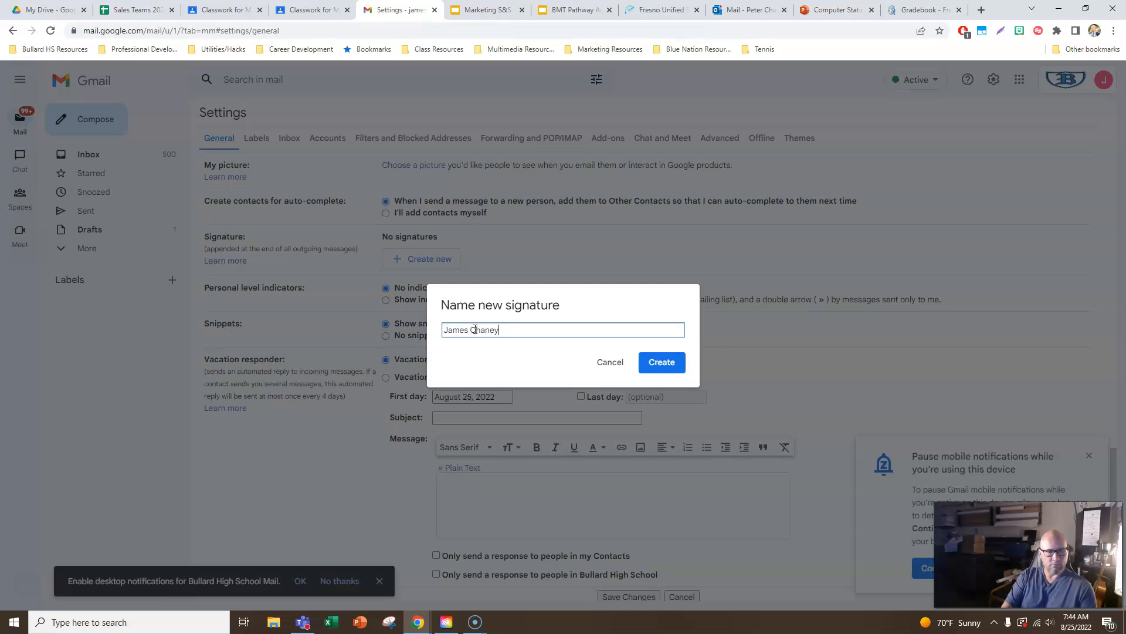
click(661, 361)
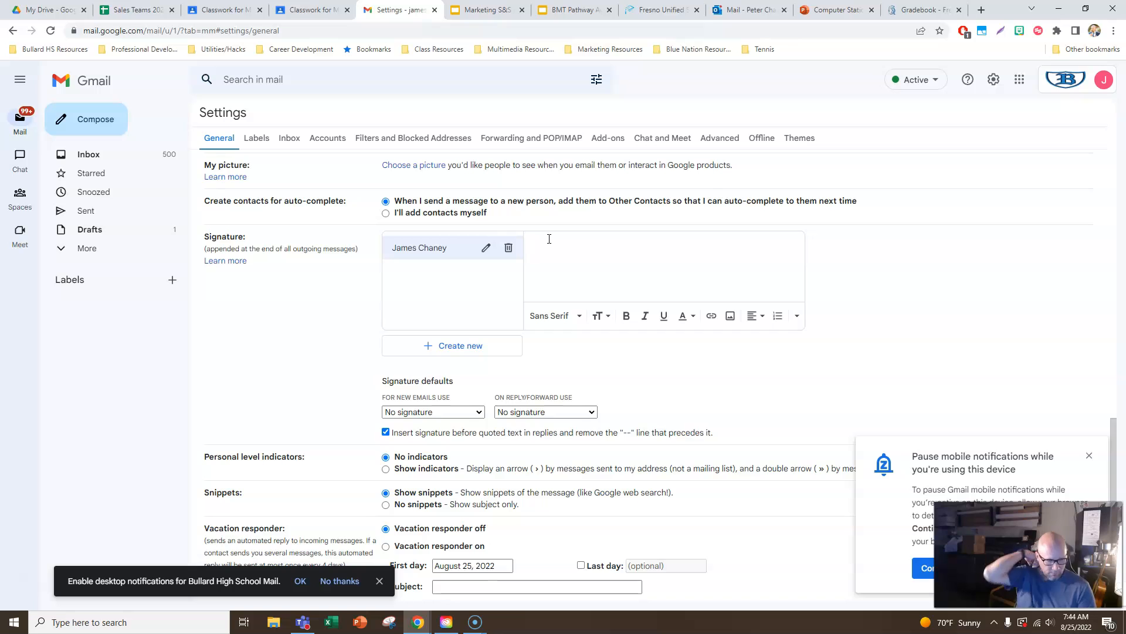
- Copy the three-line signature template from the Classroom email assignment and paste it into the new Gmail signature
click(311, 10)
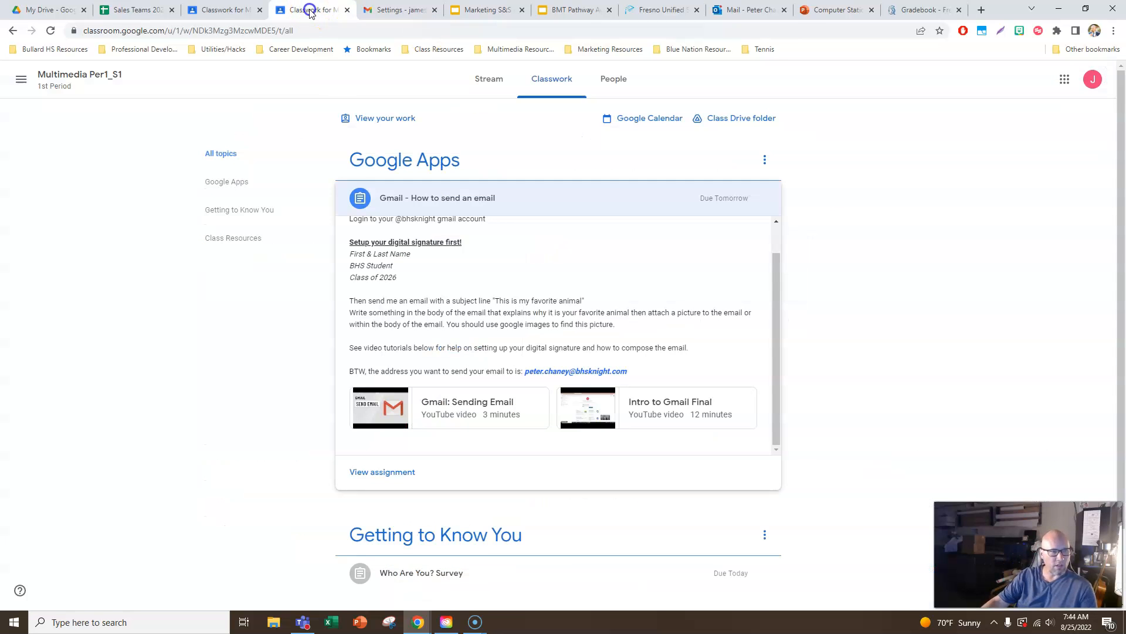
drag(396, 277, 346, 262)
key(ctrl+c)
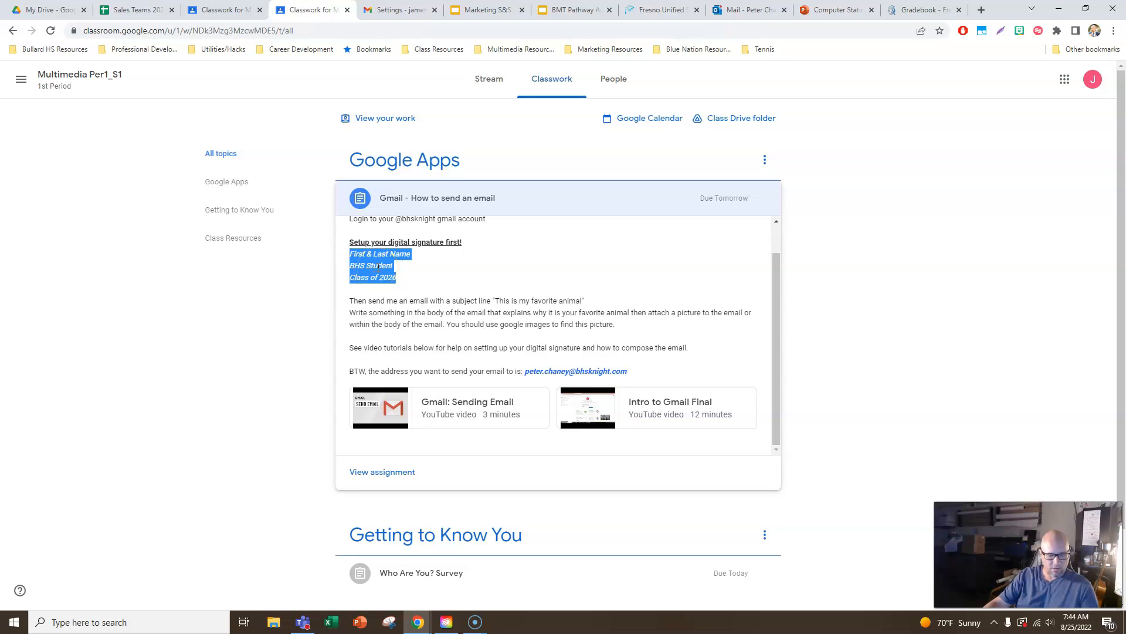
click(381, 9)
click(563, 241)
key(ctrl+v)
- Replace the "First & Last Name" placeholder with the student's full name and format it bold without italics
drag(592, 242, 524, 242)
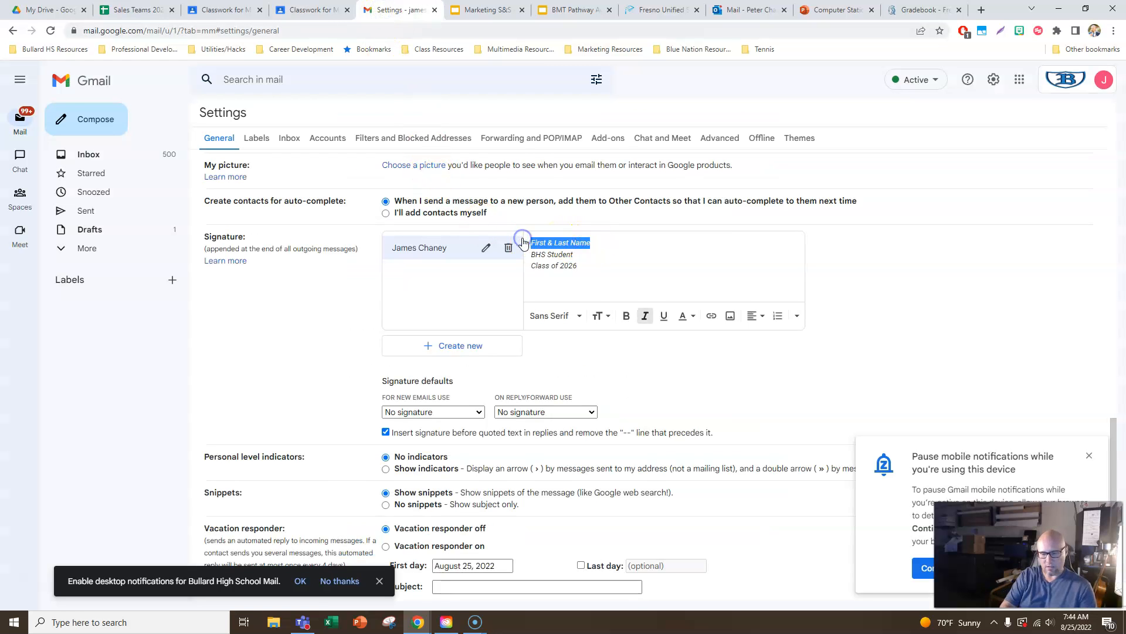
text(James Chaney)
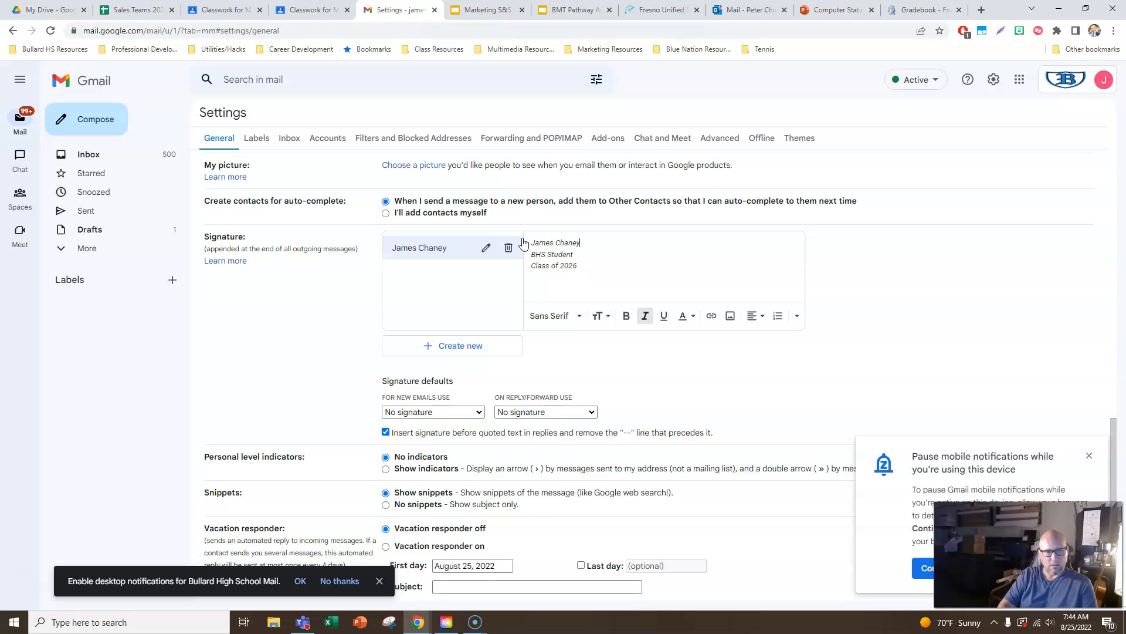
drag(581, 243, 543, 240)
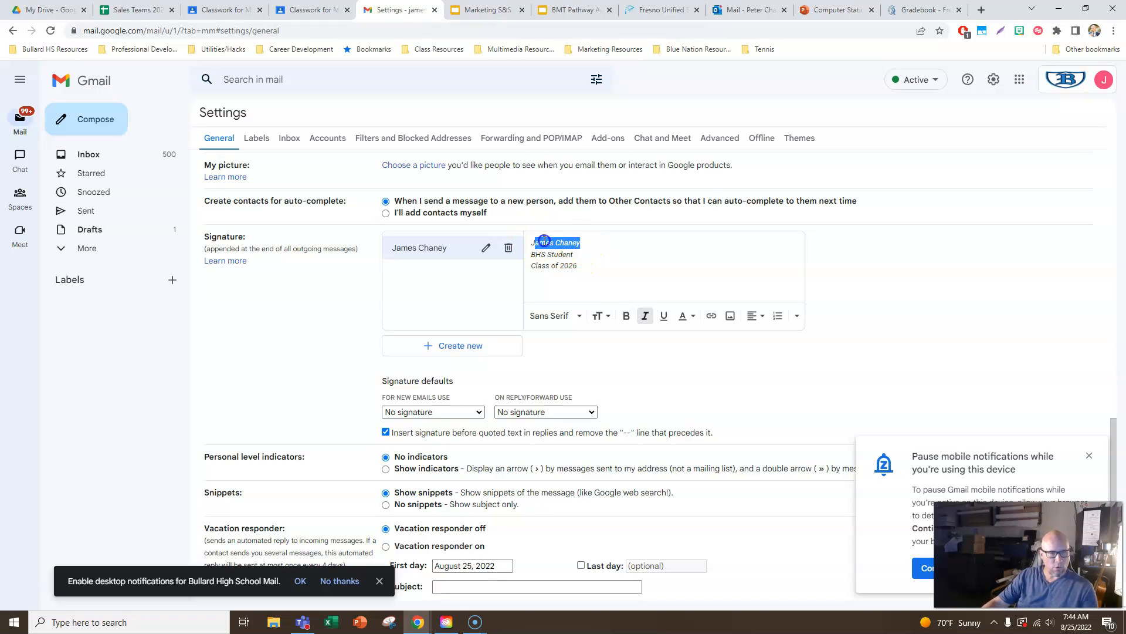
click(626, 316)
click(645, 317)
- Retype the final 6 of 2026 in the signature's class line and format the year bold without italics
click(596, 270)
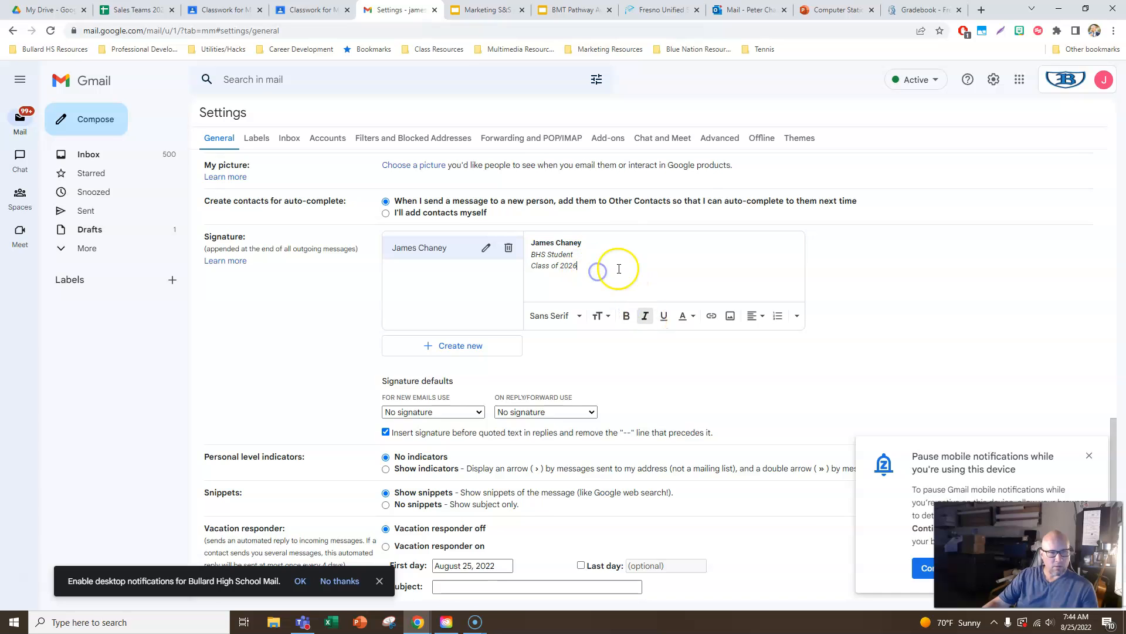
key(BackSpace)
text(6)
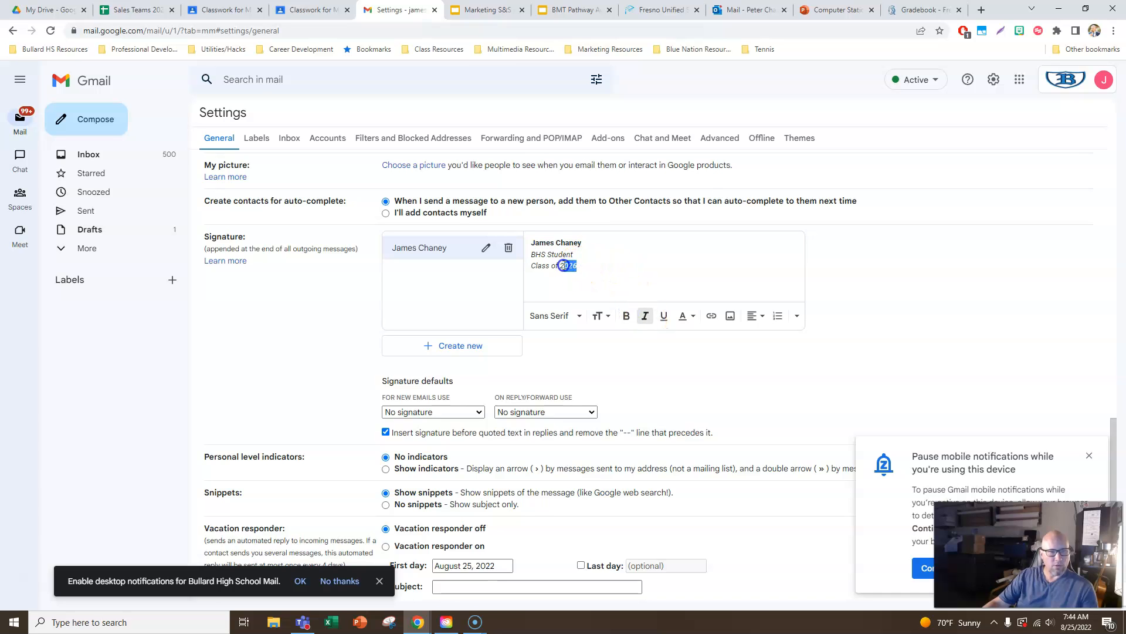
drag(562, 266, 559, 266)
click(626, 315)
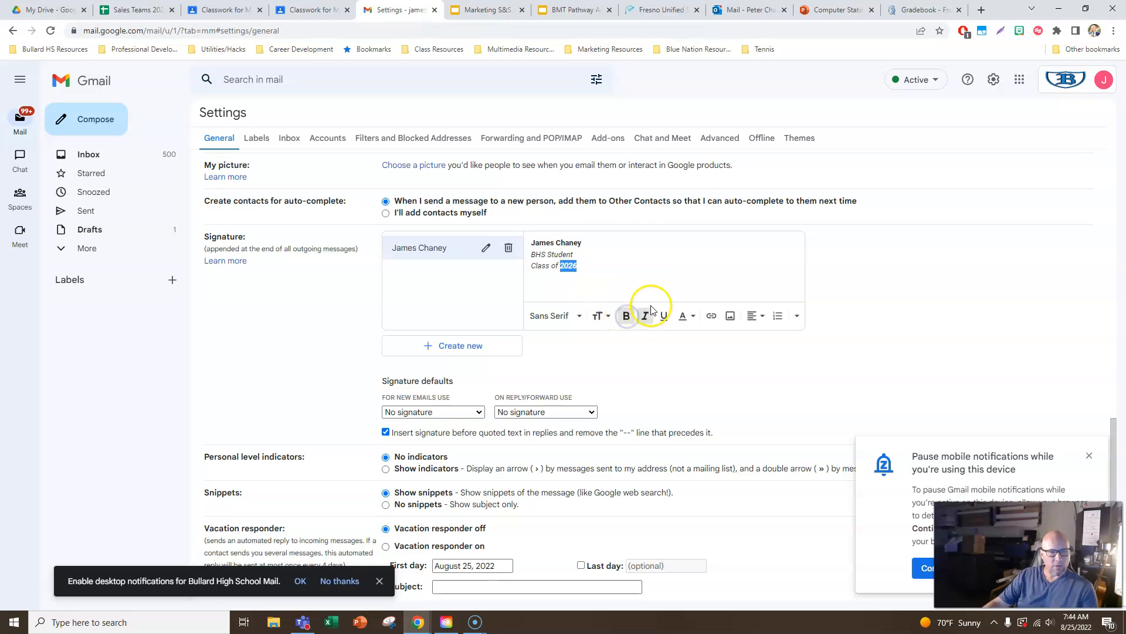
click(644, 318)
click(604, 267)
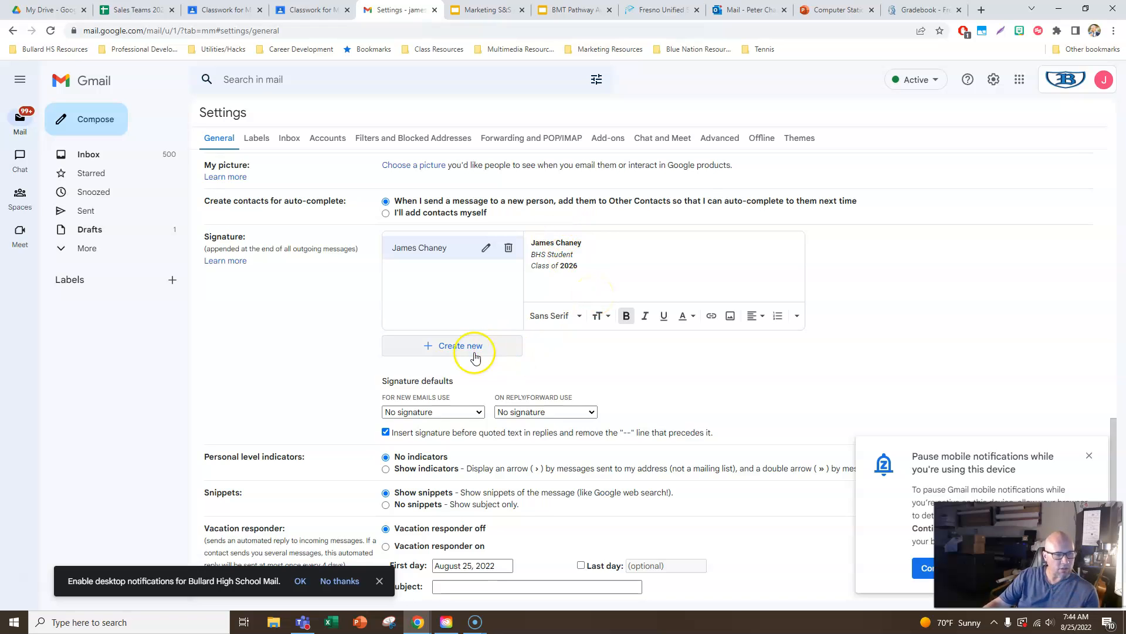
- Make the new signature the default for new emails and for replies and forwards, and save the settings changes
click(430, 414)
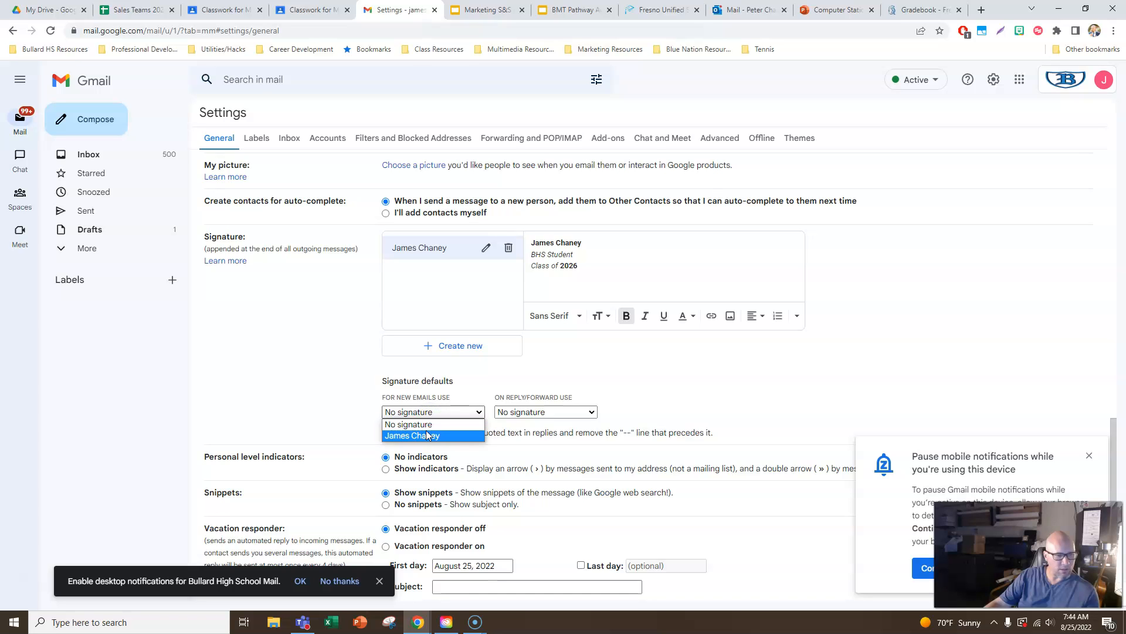
click(427, 437)
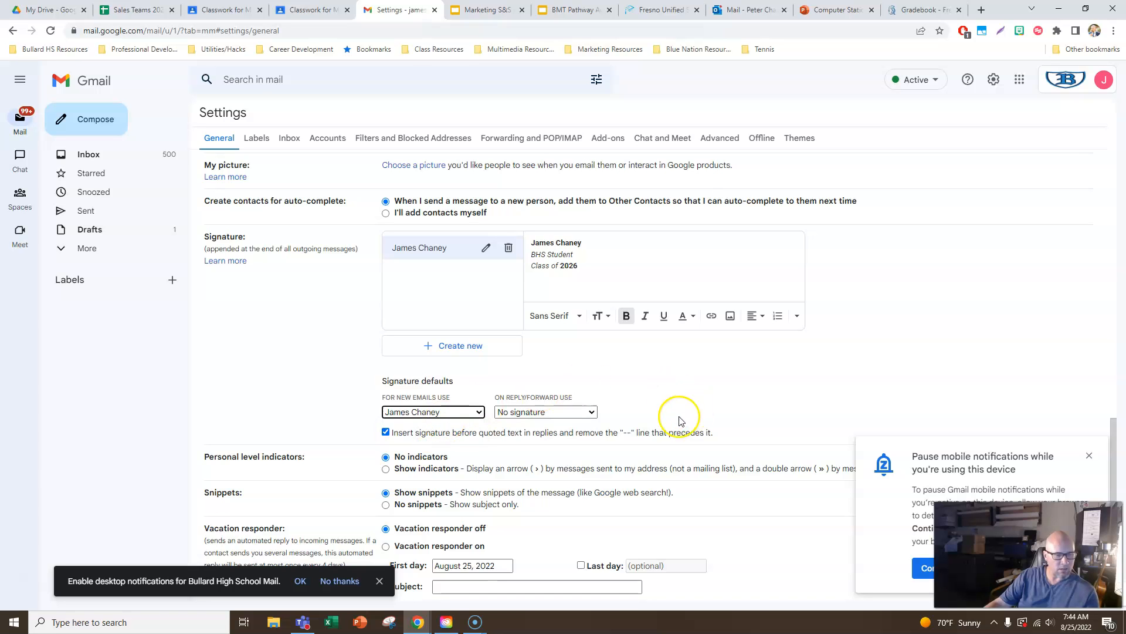
scroll(653, 424, down, 2)
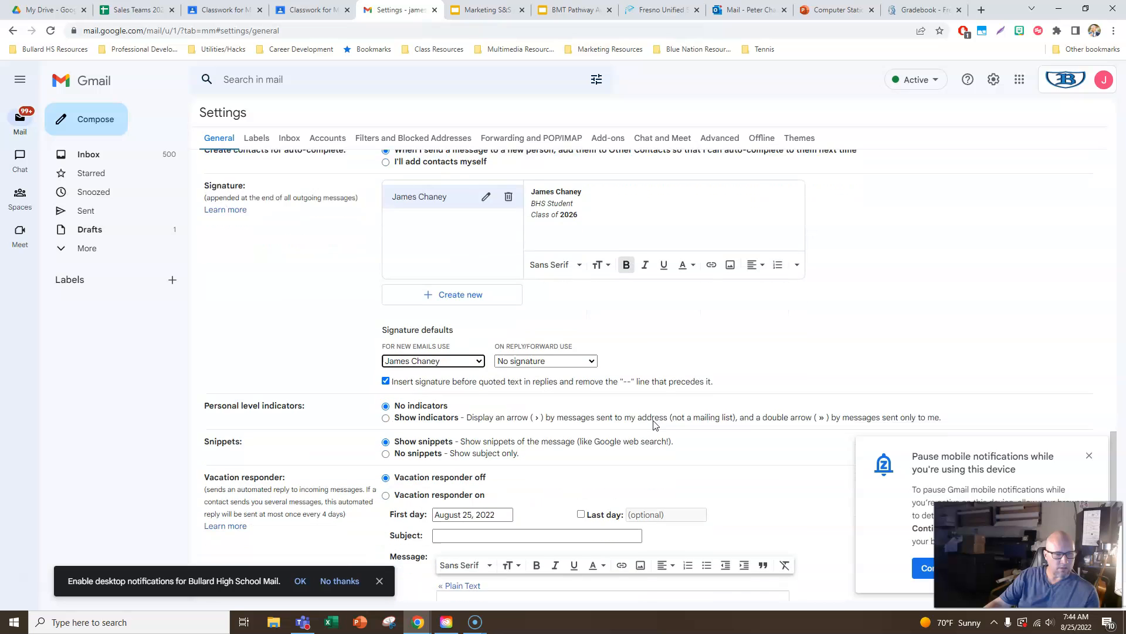
click(543, 295)
click(540, 318)
scroll(712, 322, down, 2)
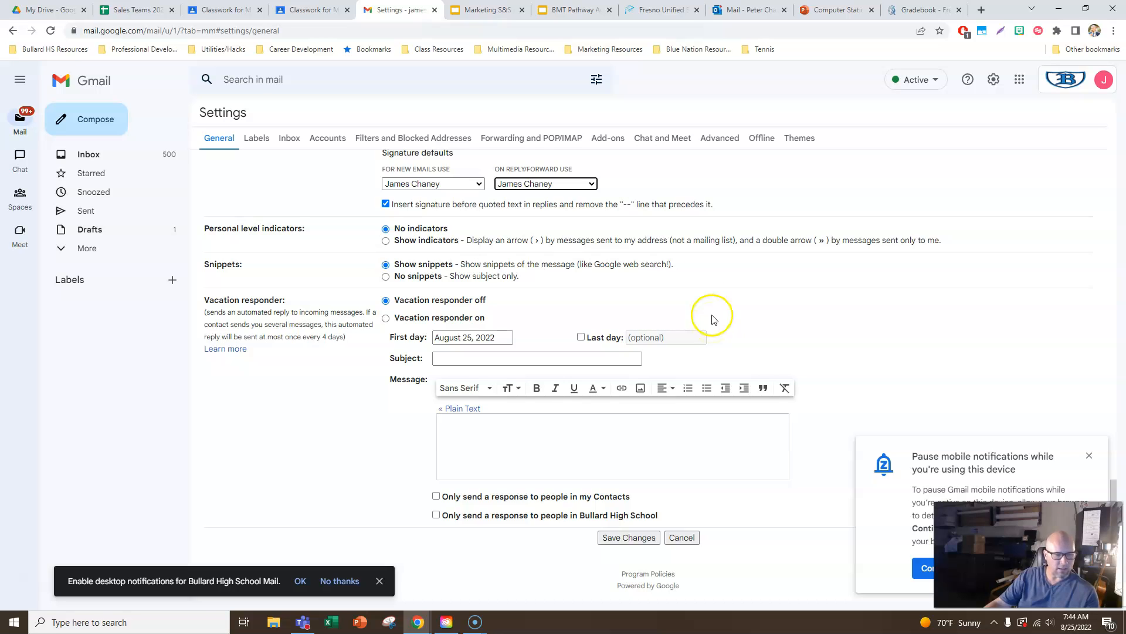
click(619, 539)
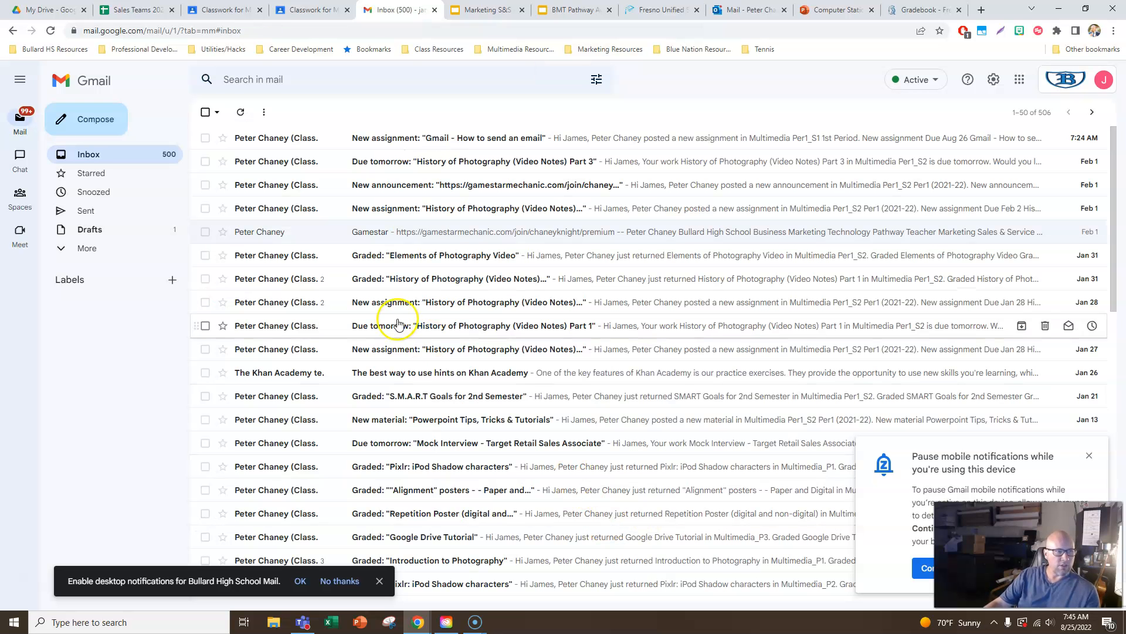
- Dismiss the prompt about pausing mobile notifications in the inbox
click(506, 279)
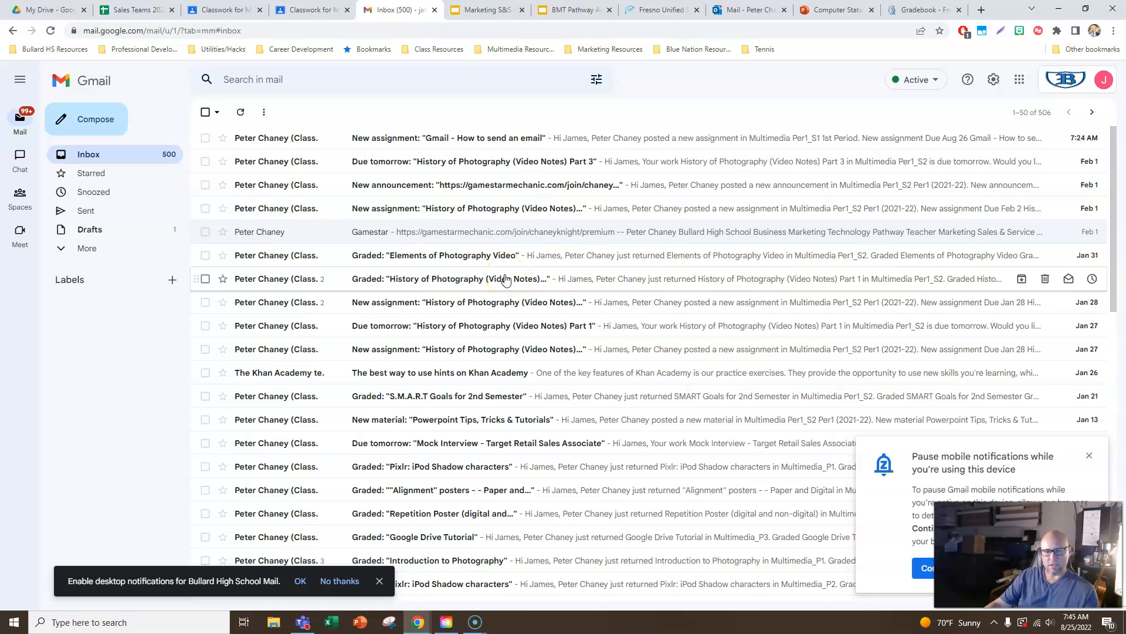
click(1089, 455)
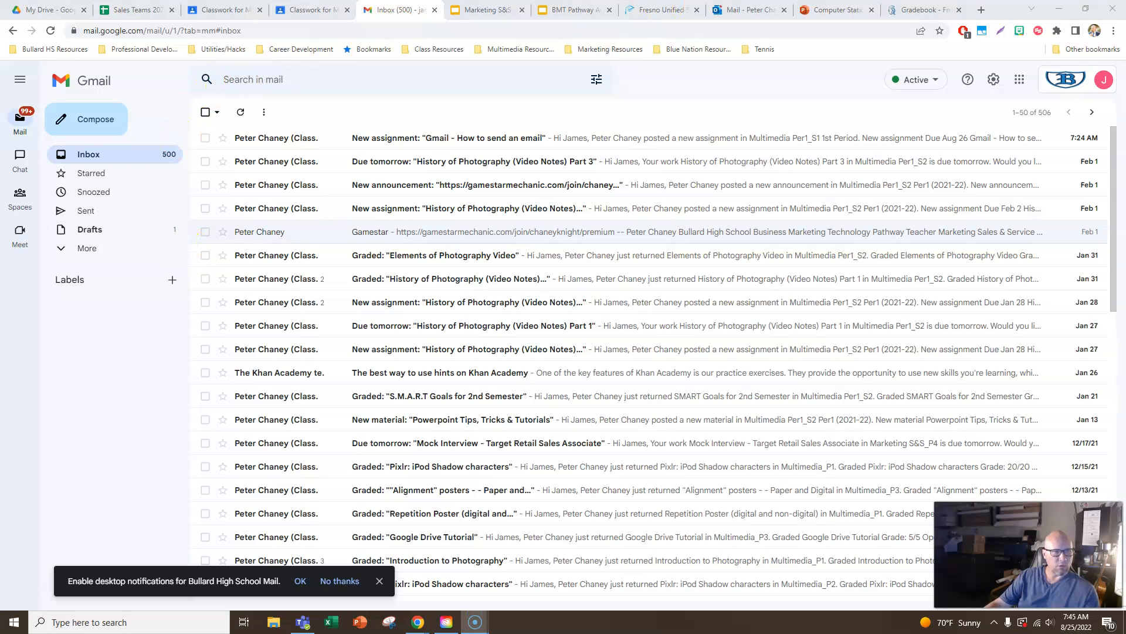
- Open Google Images in a new browser tab and search for "rhino"
click(981, 10)
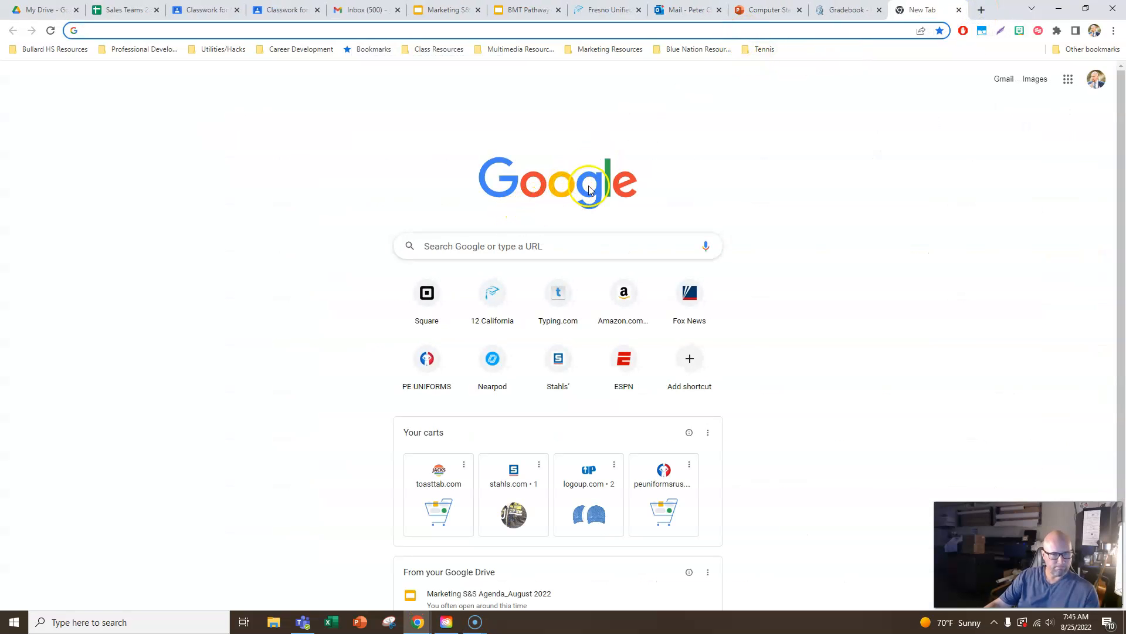
click(1034, 80)
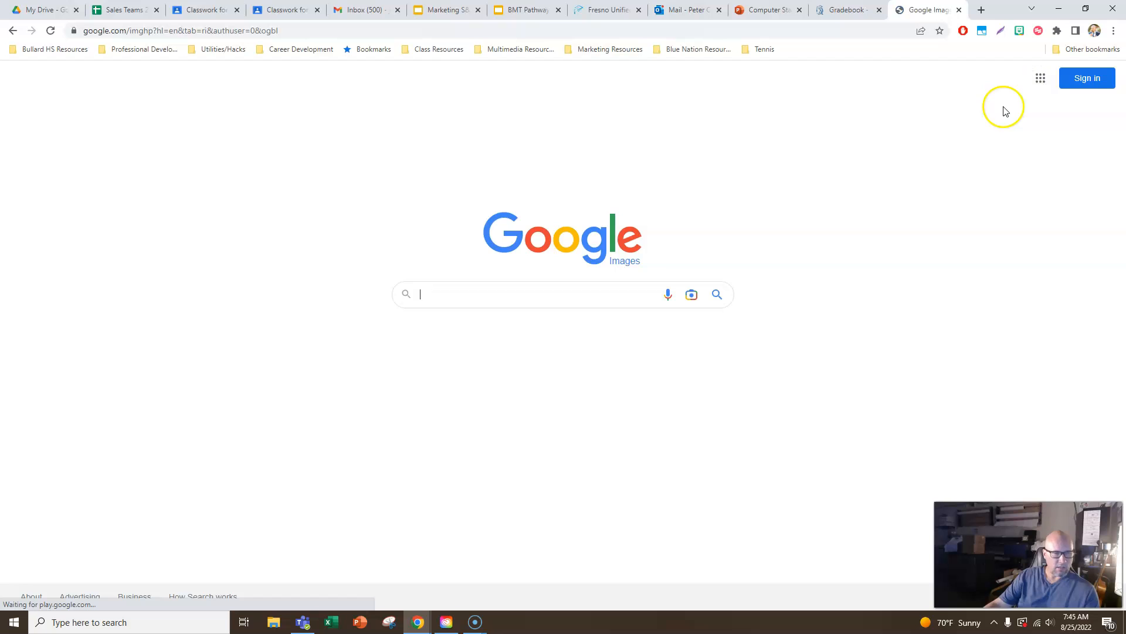
click(490, 293)
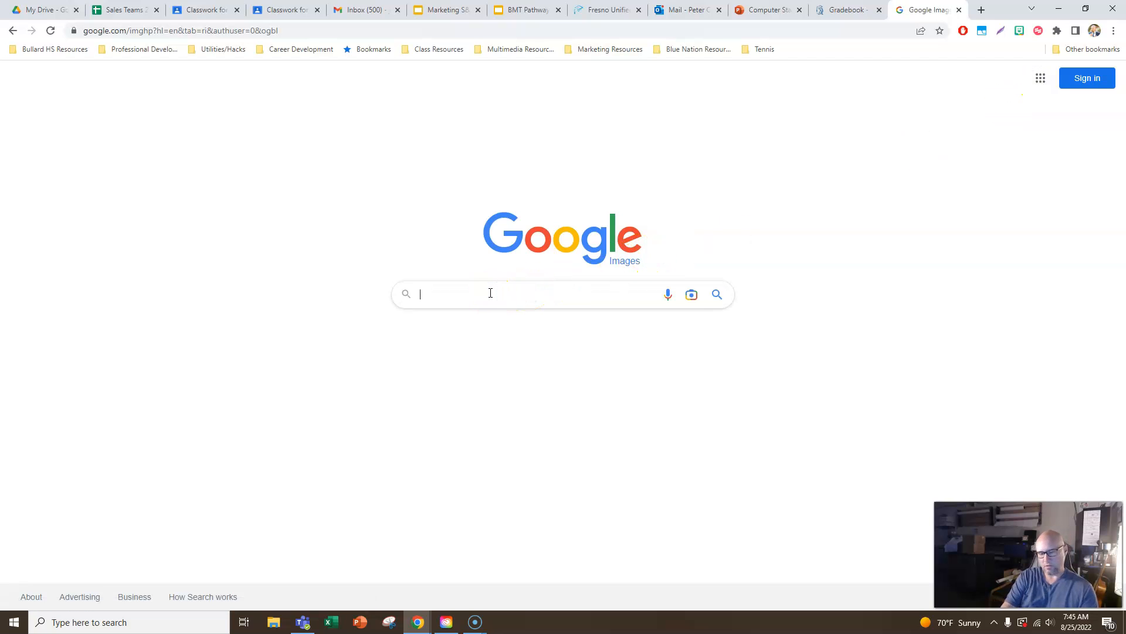
text(rh)
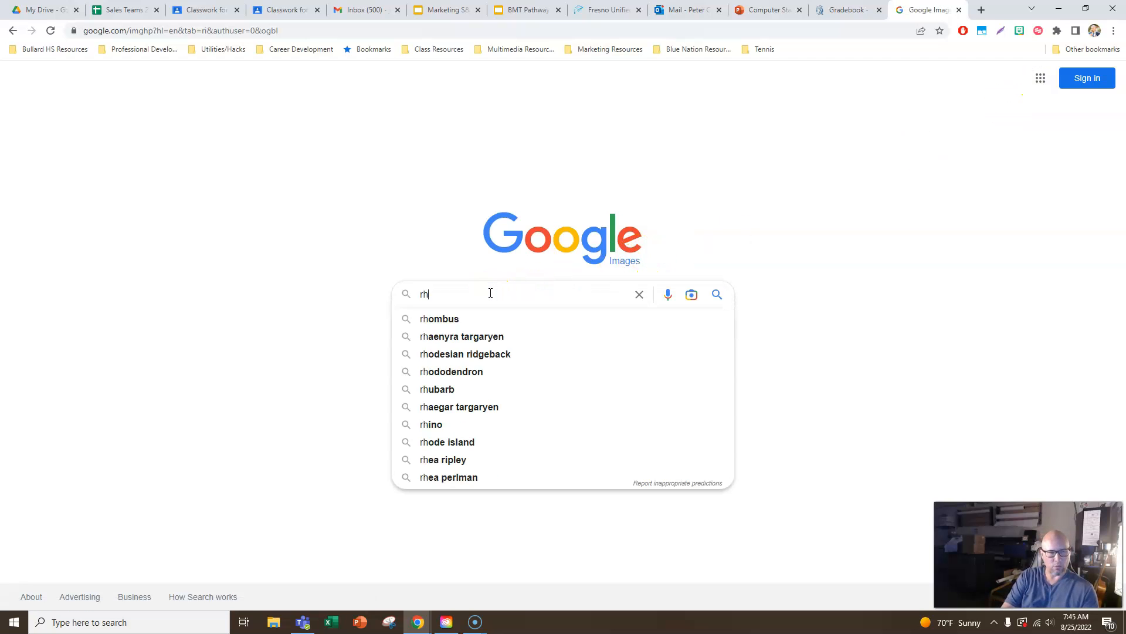
text(ino)
key(Return)
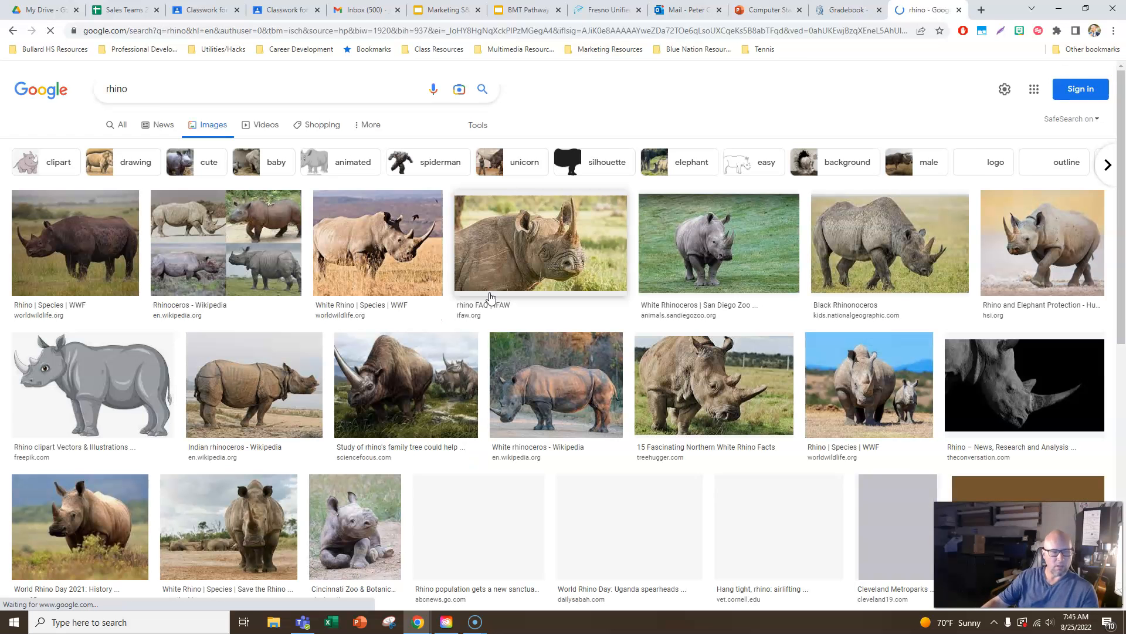
click(487, 238)
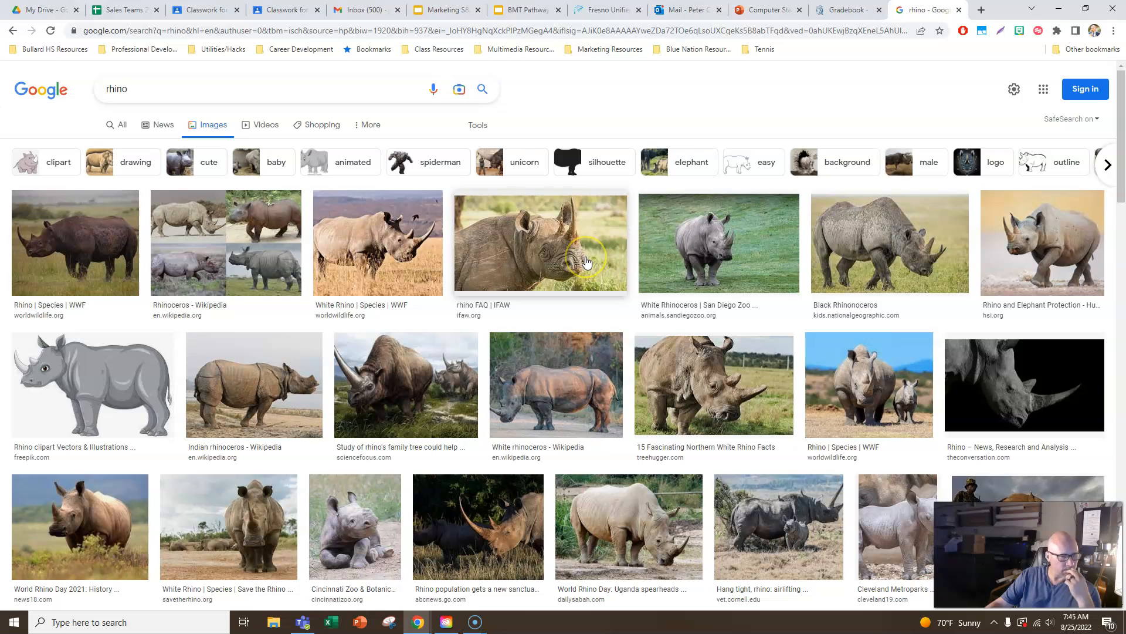
- Refine the image search to "rhino in battle mode" and open the preview of the Rhino Bulls Fight picture
click(115, 88)
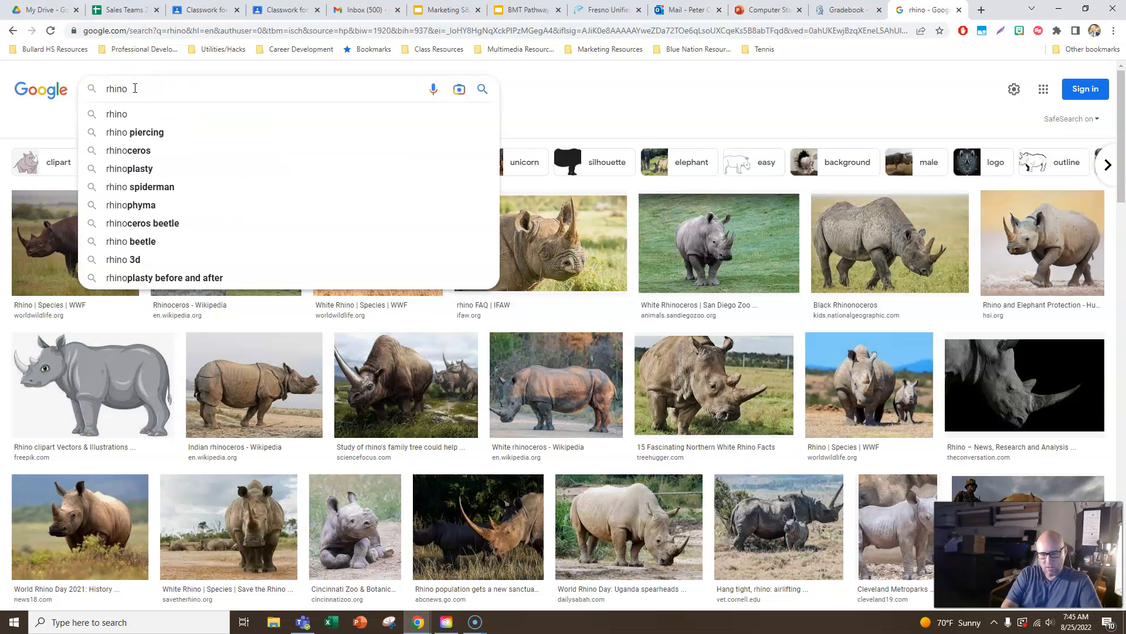
text(in battl)
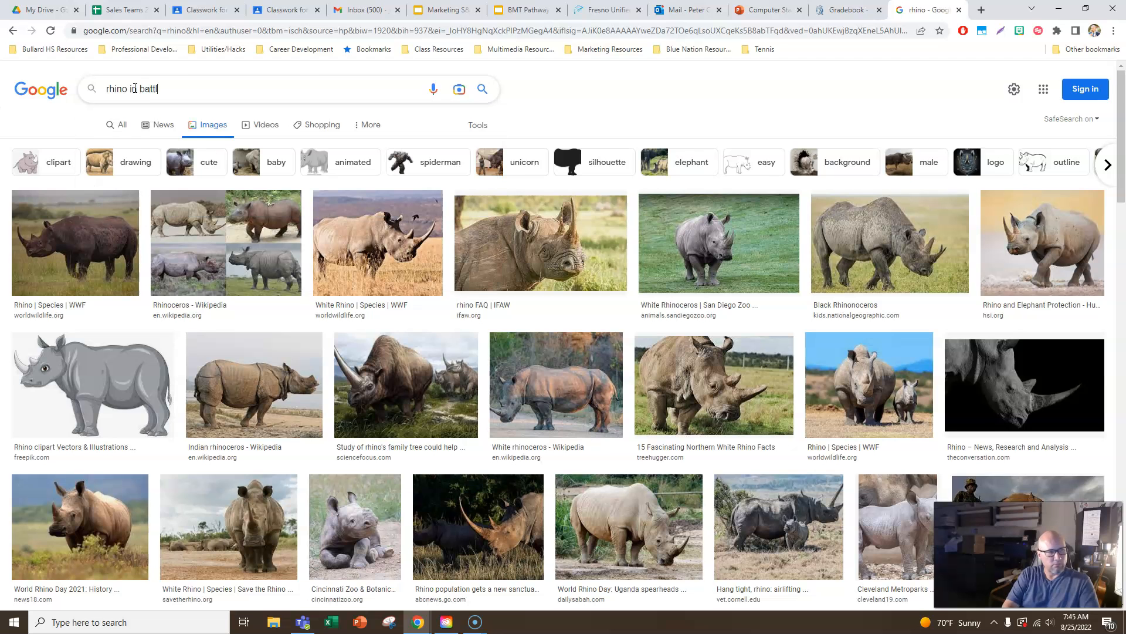
text(e mode)
key(Return)
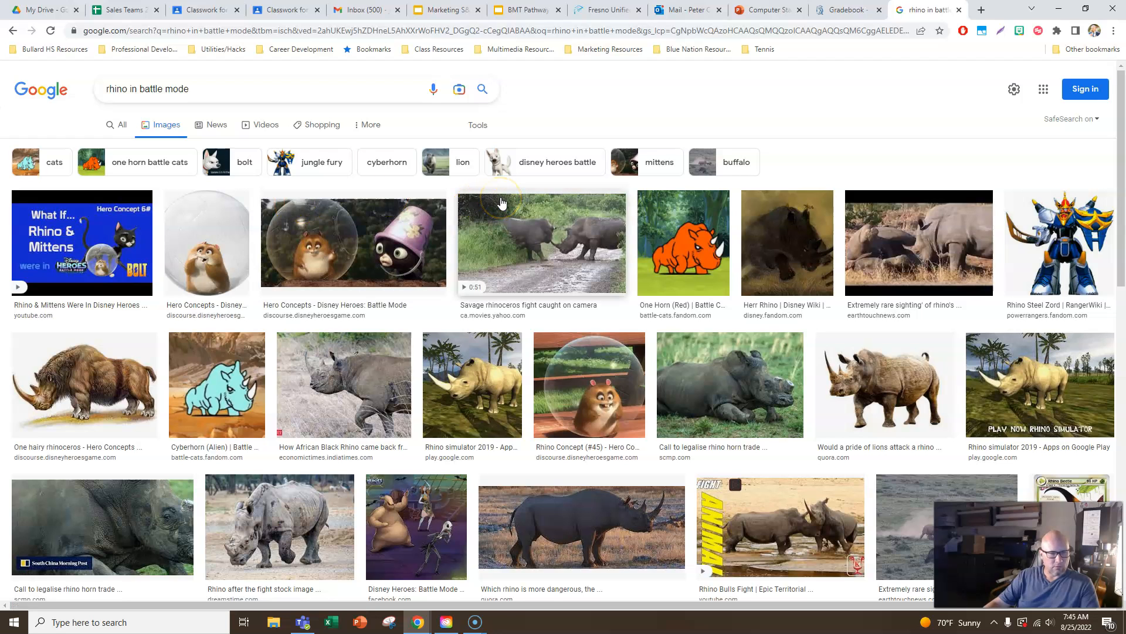
scroll(599, 245, down, 3)
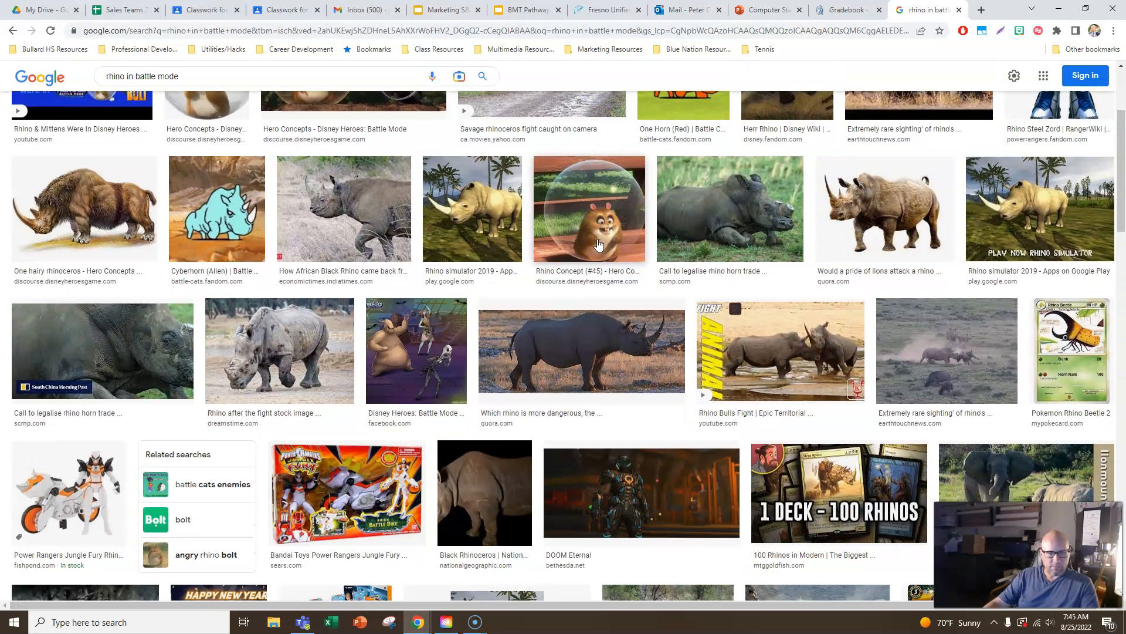
click(789, 344)
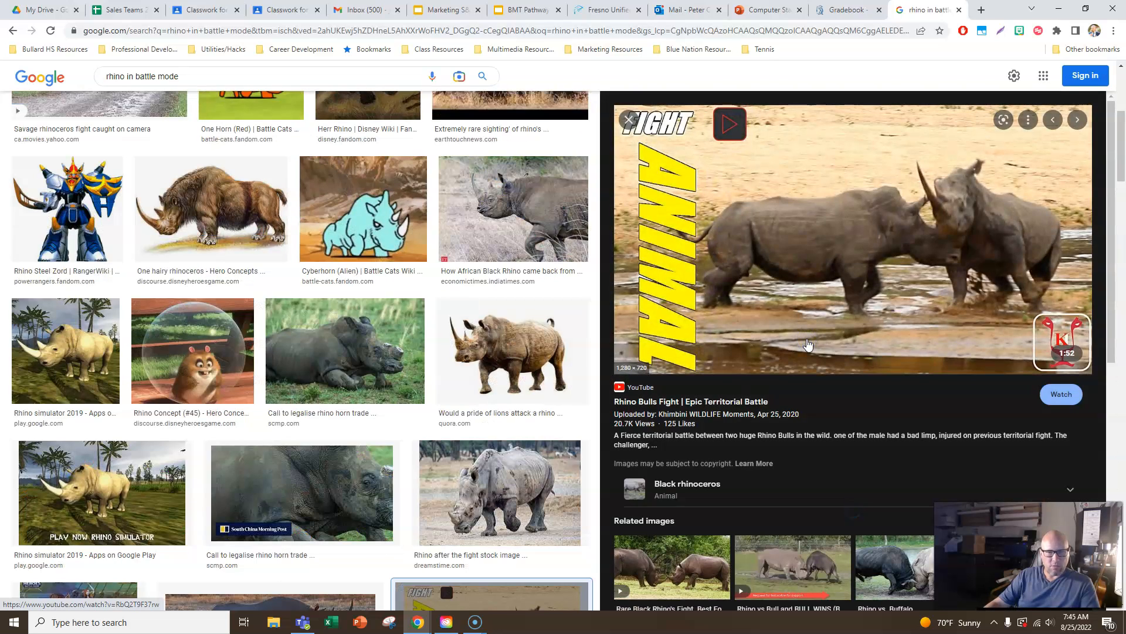
right_click(796, 259)
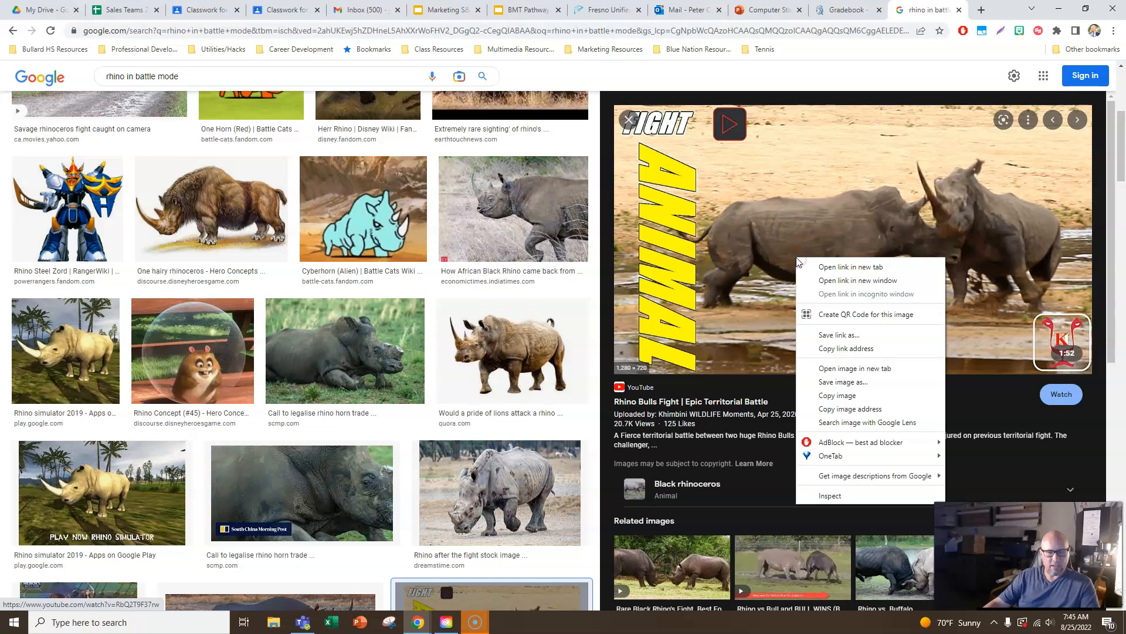
click(850, 386)
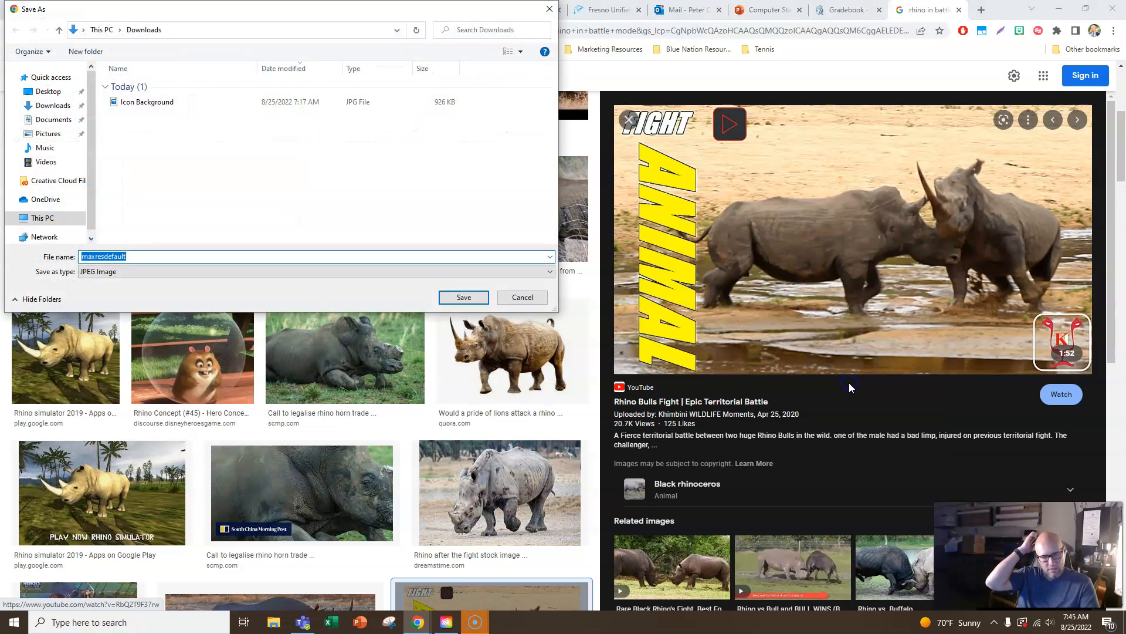
click(530, 301)
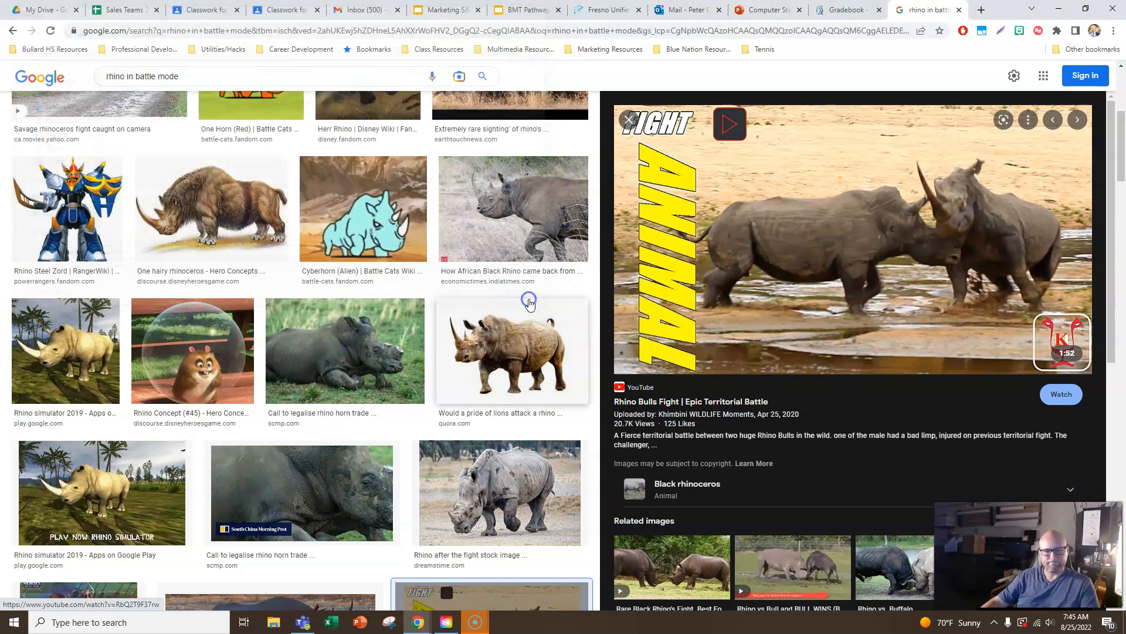
- Copy the previewed Rhino Bulls Fight image and switch back to the Gmail inbox
right_click(839, 251)
click(879, 387)
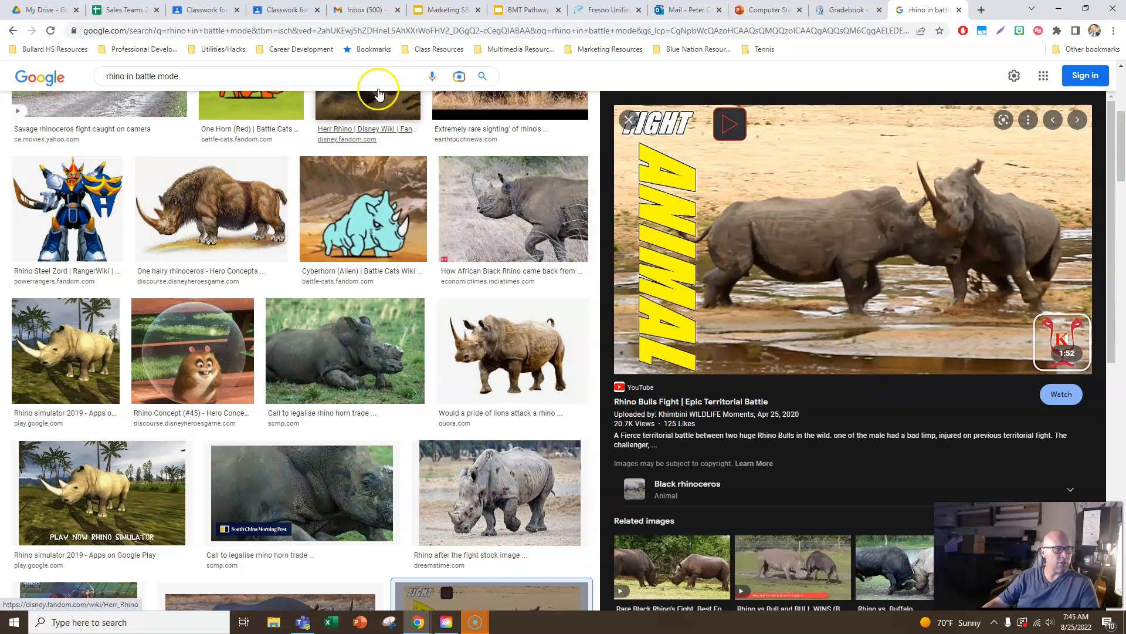
click(360, 10)
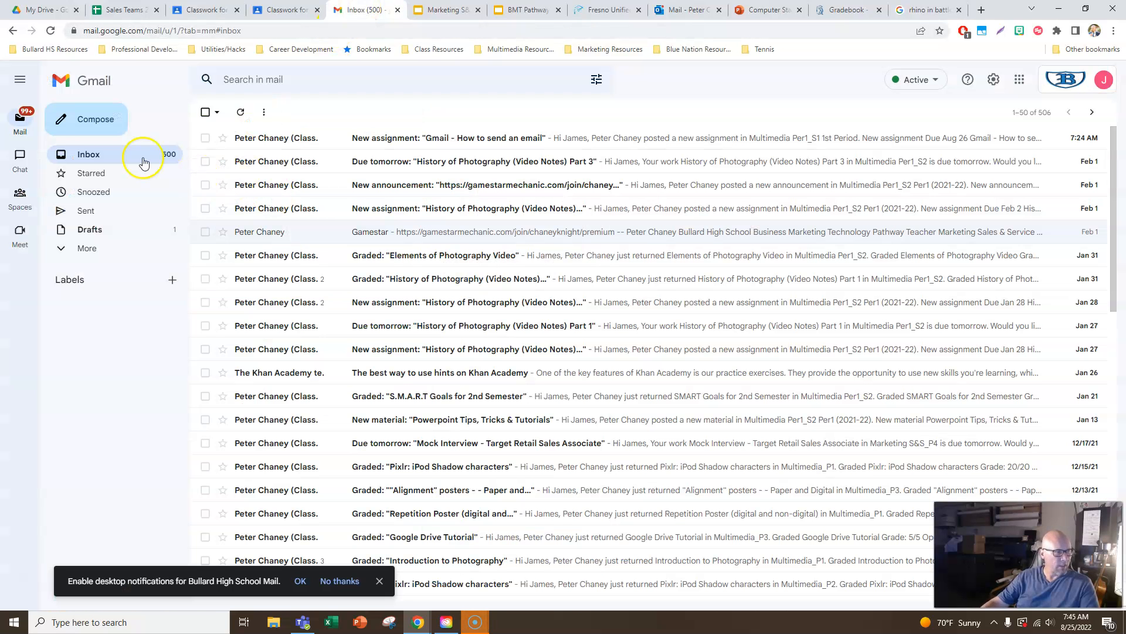
- Compose a new email to the teacher's address with the subject "My favorite Animal"
click(92, 120)
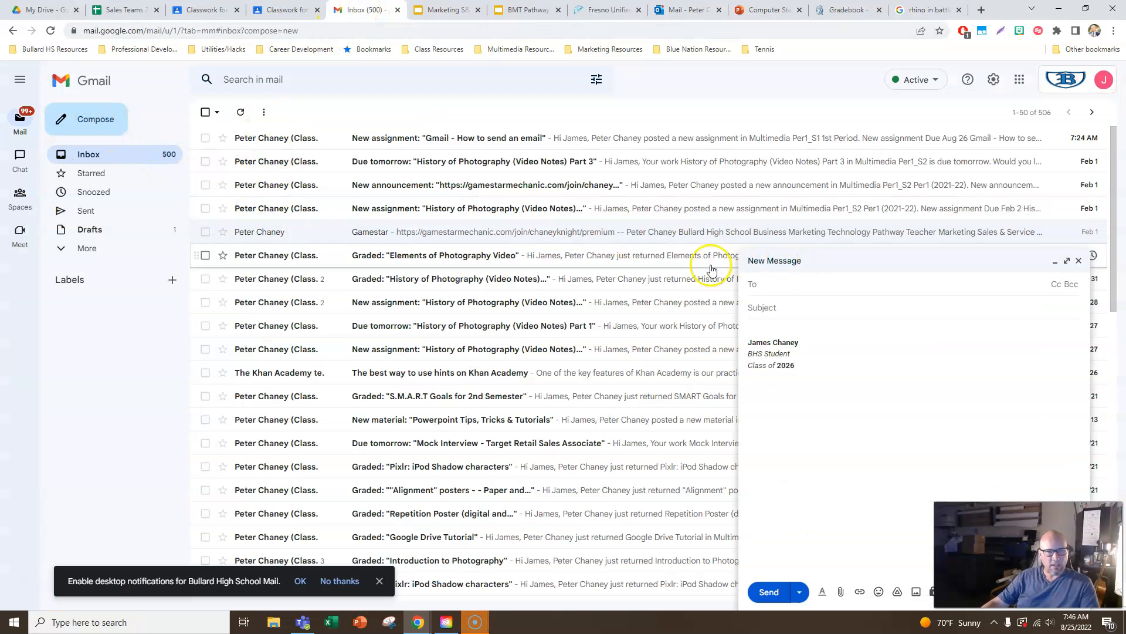
click(765, 339)
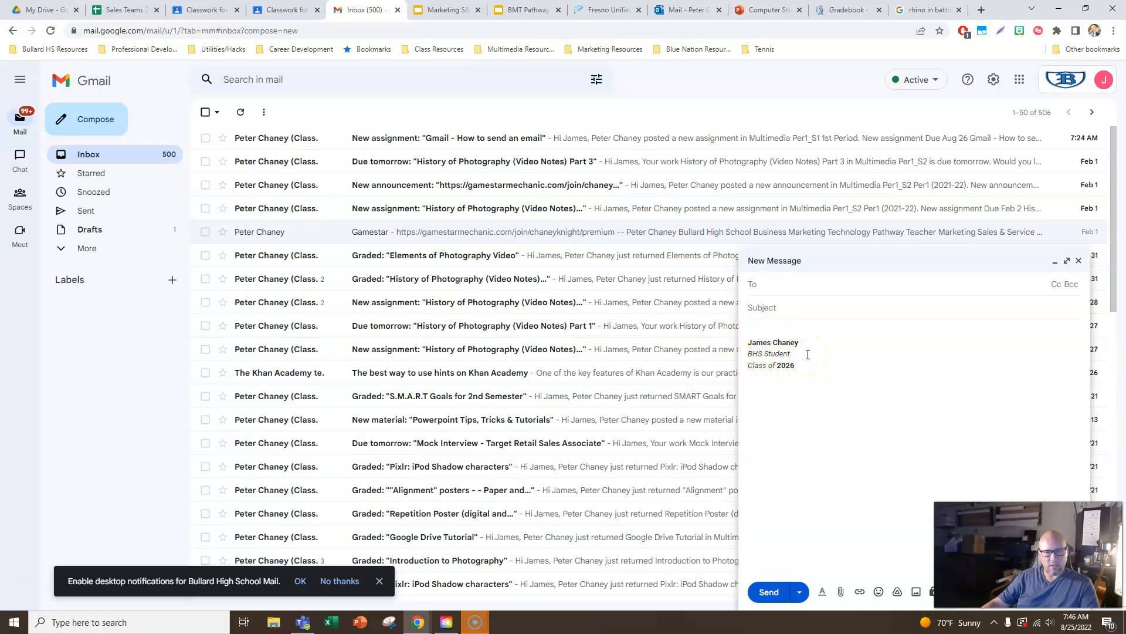
click(793, 284)
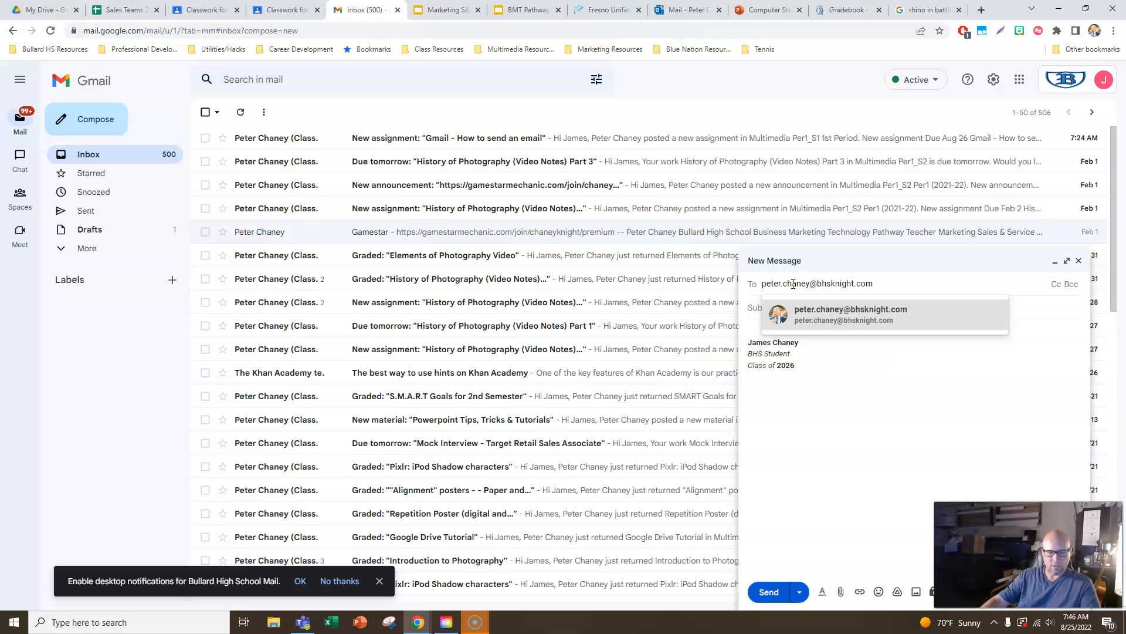
key(Return)
click(775, 320)
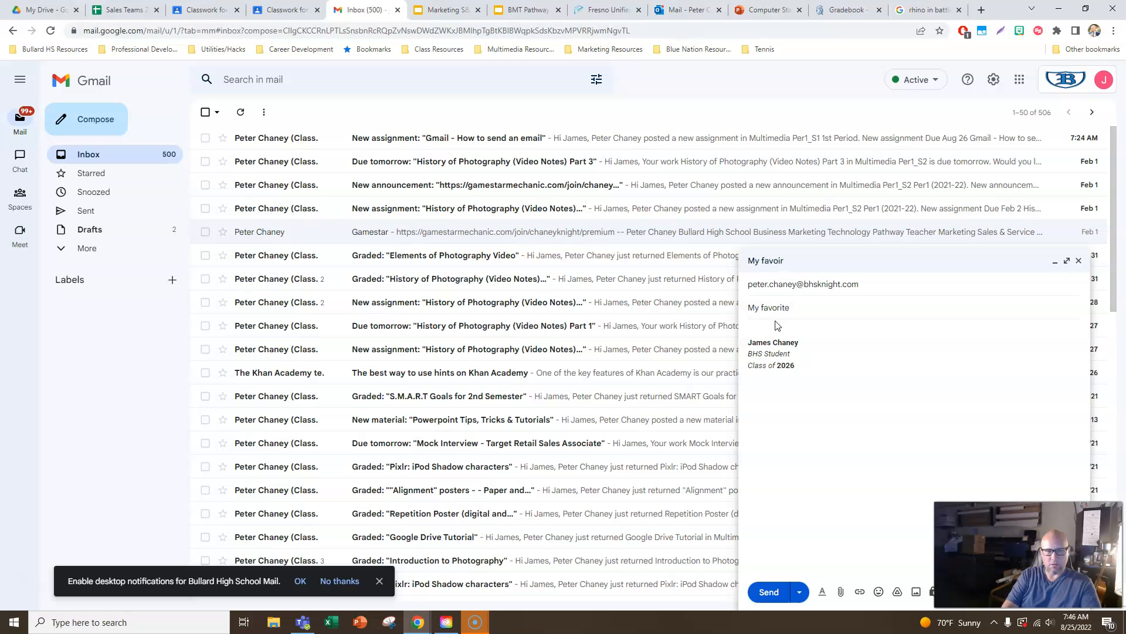
- Write body: "My favorite animal is the Rhino. I like this animal because it kinda looks like a dinosaur and is really big and can fight pretty well."
click(768, 327)
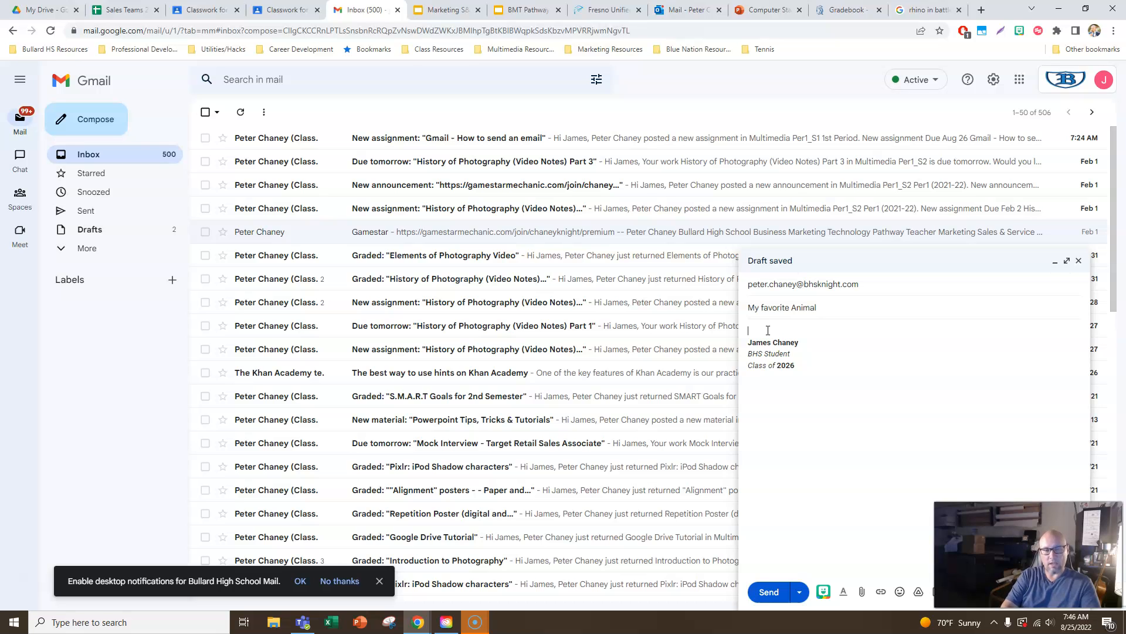
text(My favoi)
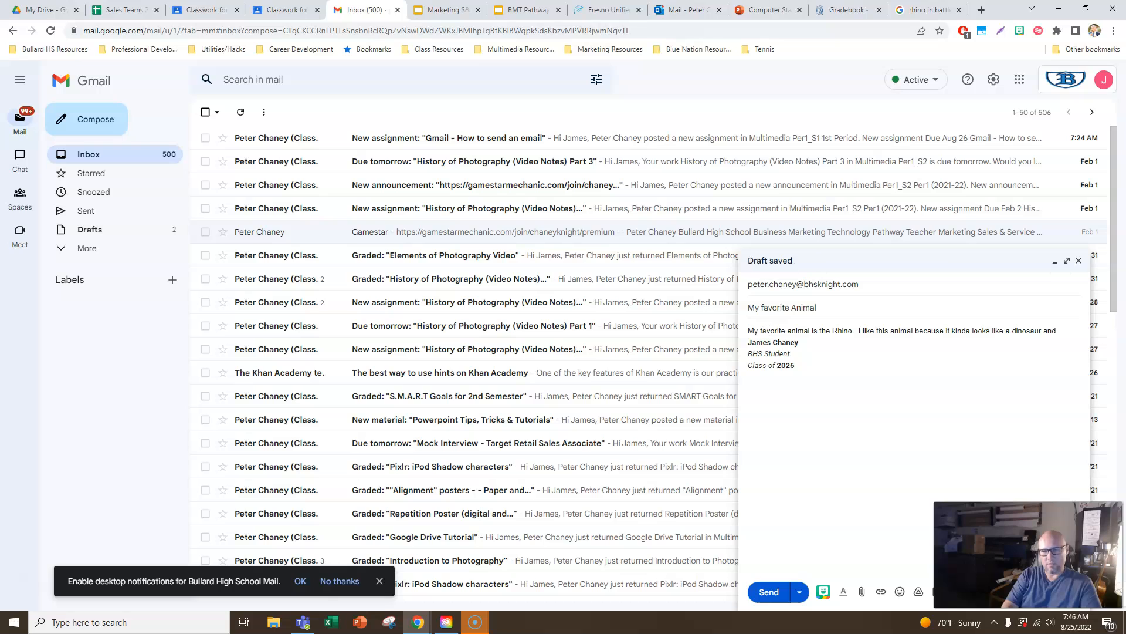
text(y b)
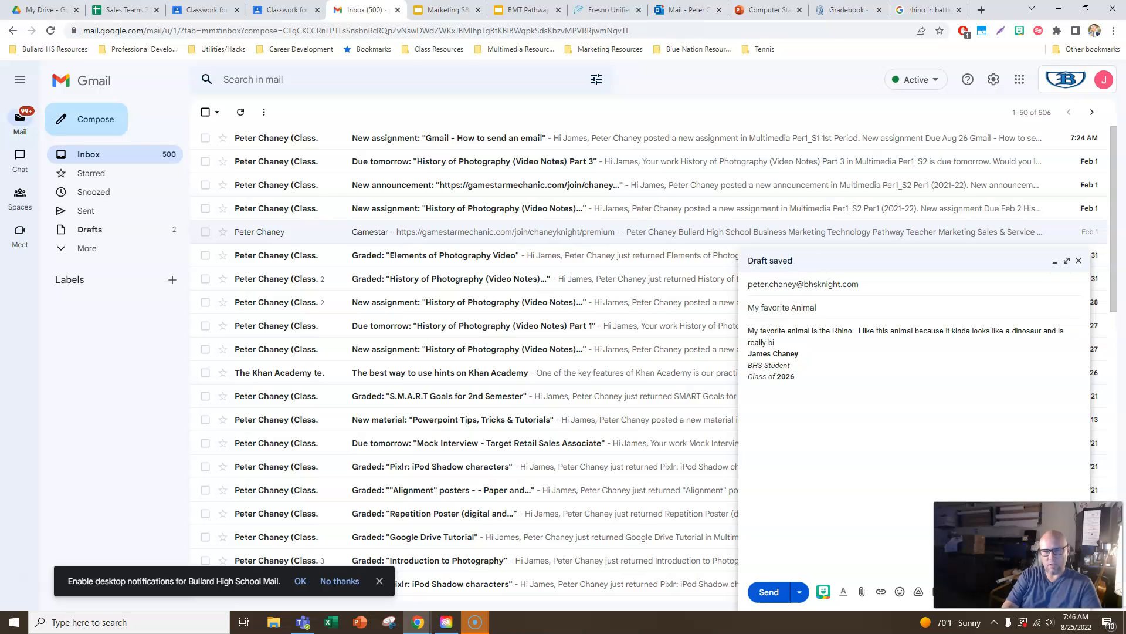
text(ig and can fight pretty well.)
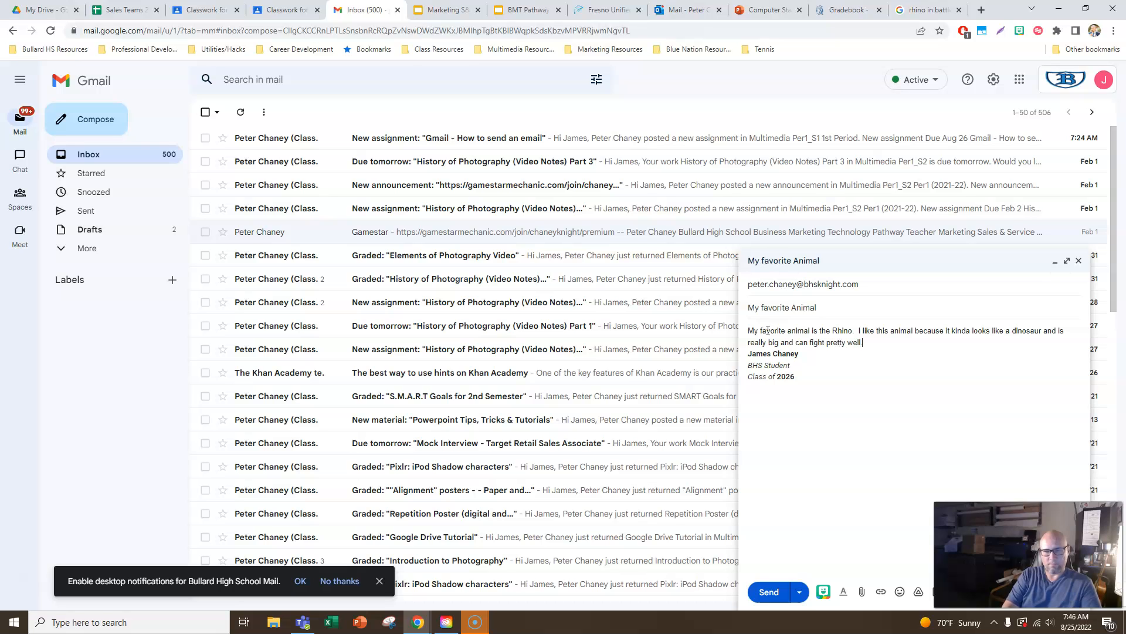
- Add blank lines after the body text and paste the copied rhino picture above the signature
key(Return)
click(806, 350)
key(Return)
key(Return)
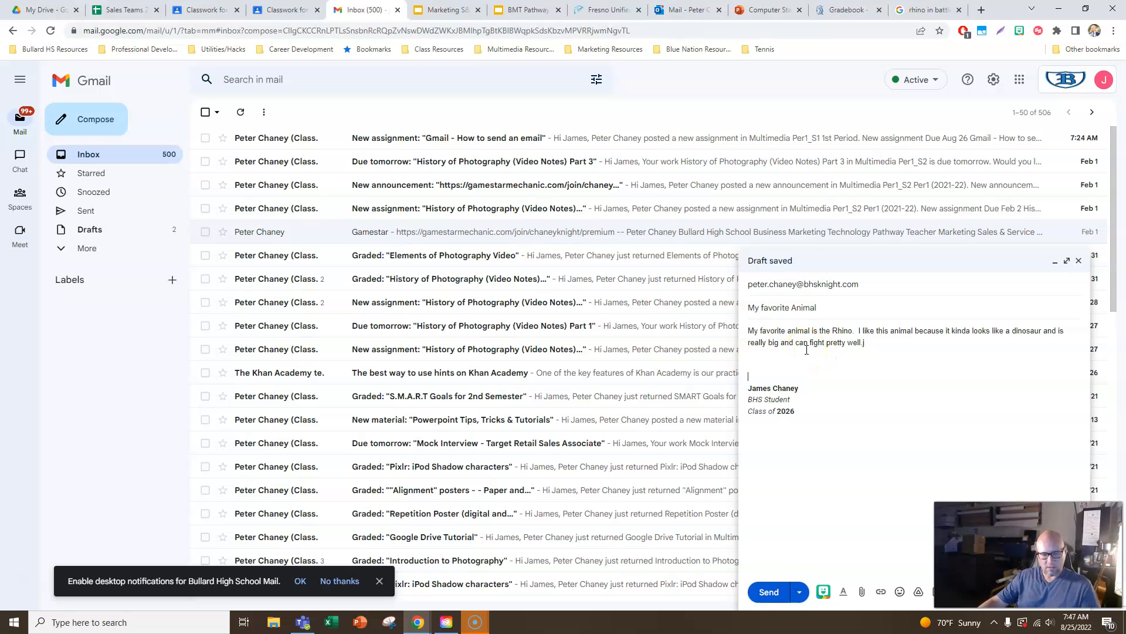
key(ctrl+v)
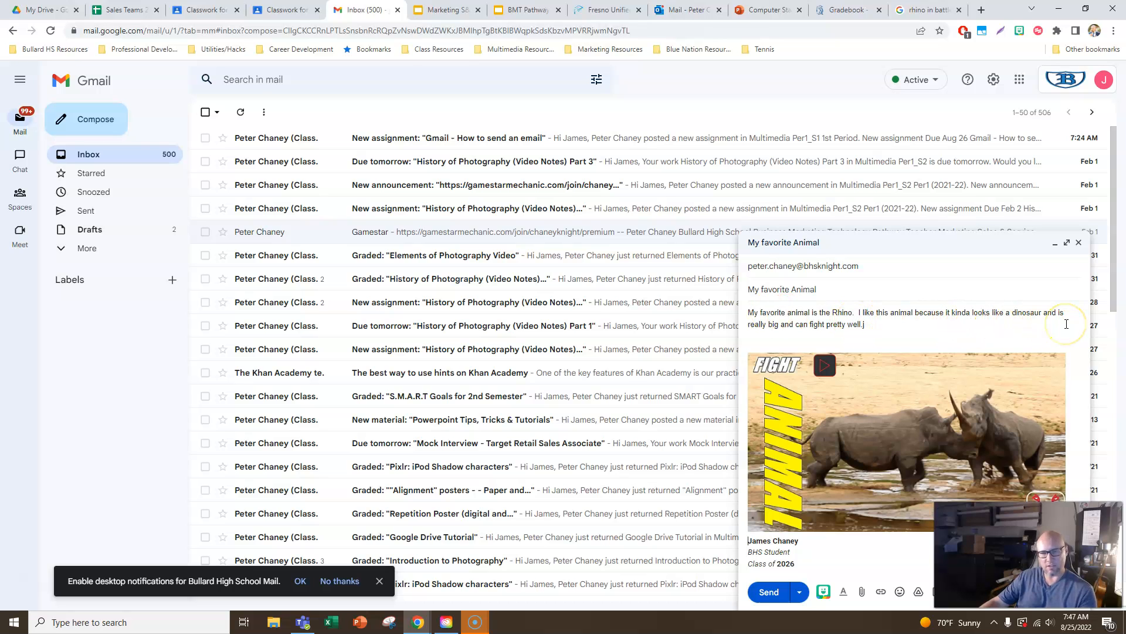
click(868, 326)
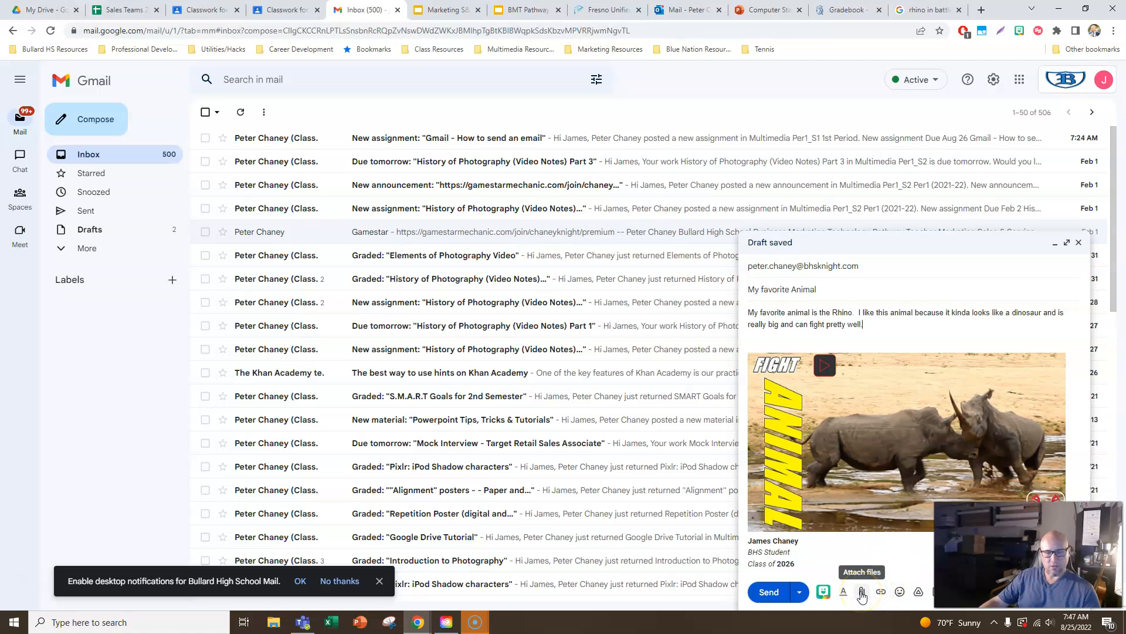
- Switch to the image search and save the Rhino Bulls Fight picture as "rhino pic" in the Pictures folder
click(921, 18)
right_click(830, 199)
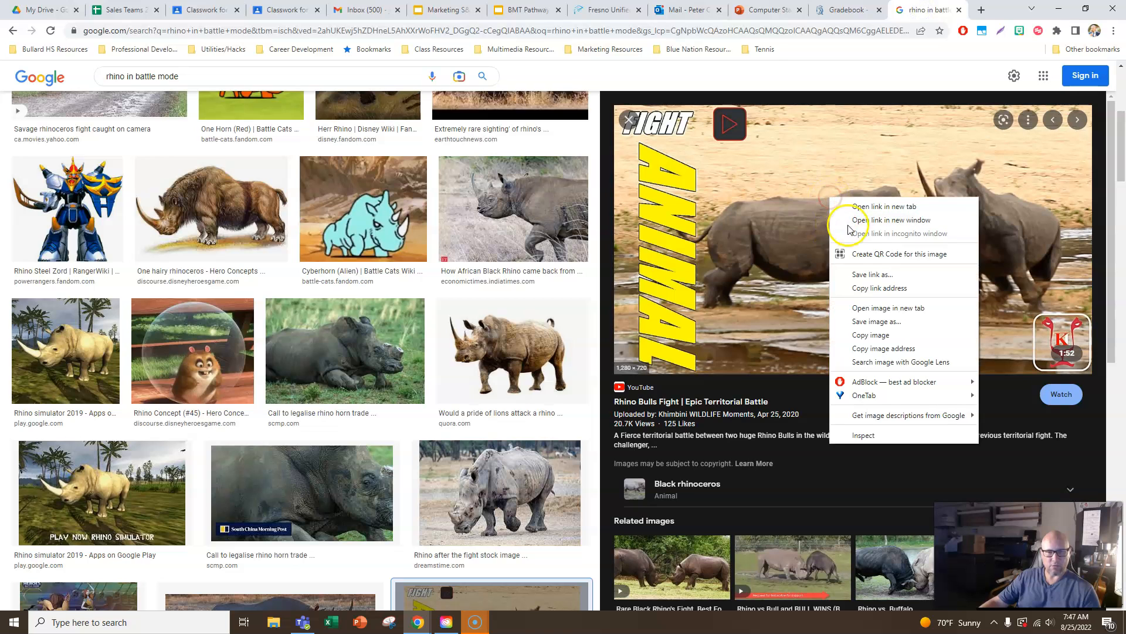
click(875, 321)
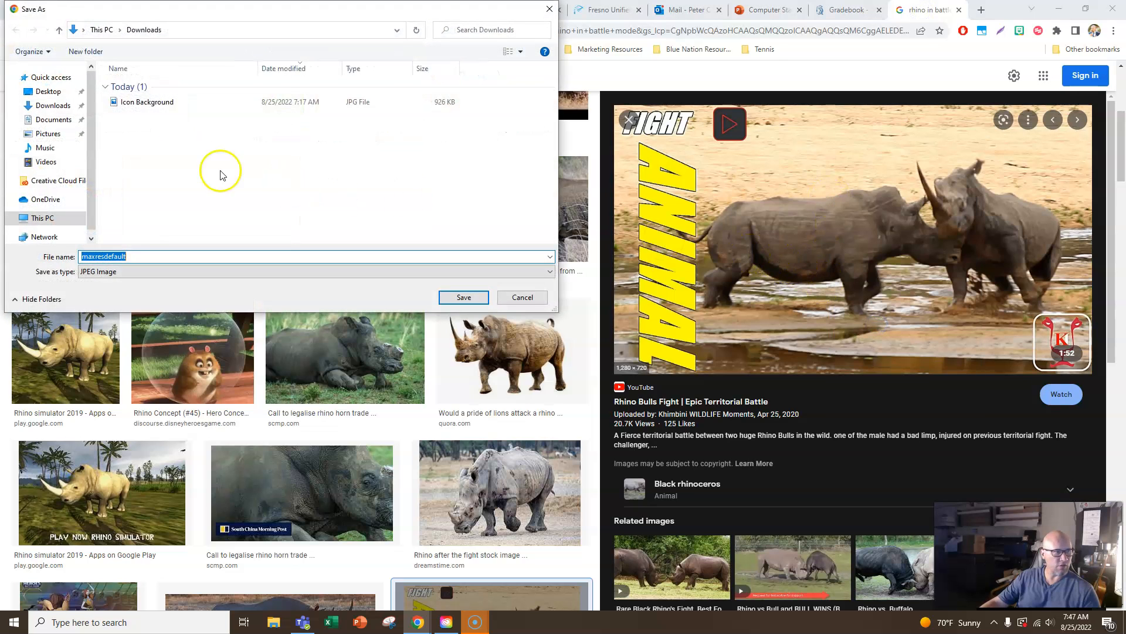
click(46, 133)
double_click(109, 256)
text(rhino pic)
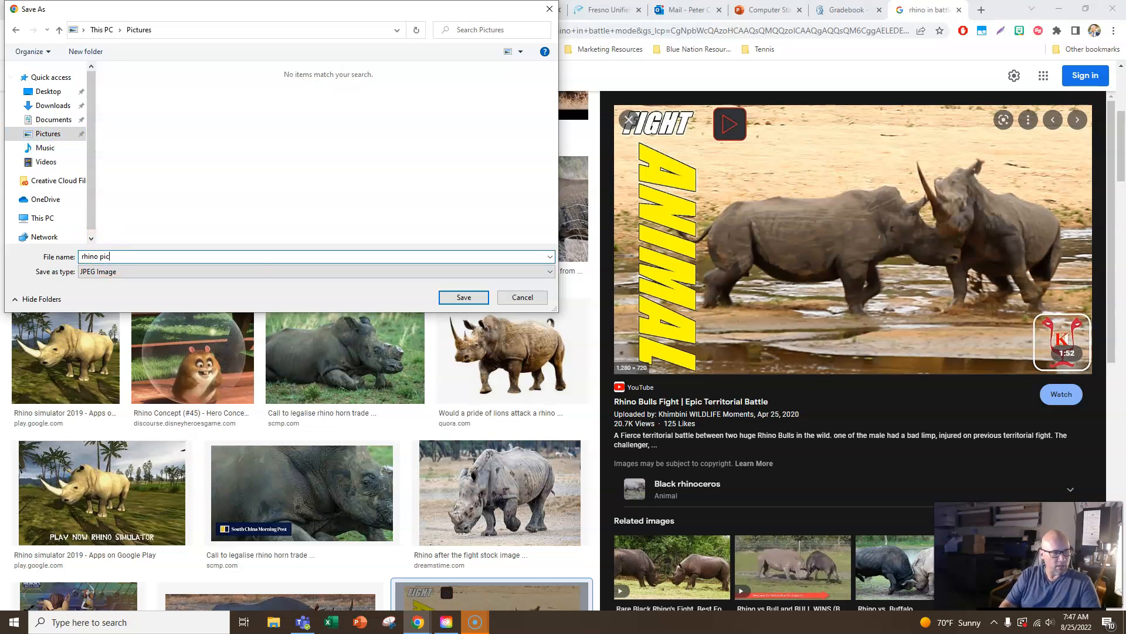
click(463, 297)
- Return to the Gmail draft and attach "rhino pic" from the Pictures folder
click(364, 9)
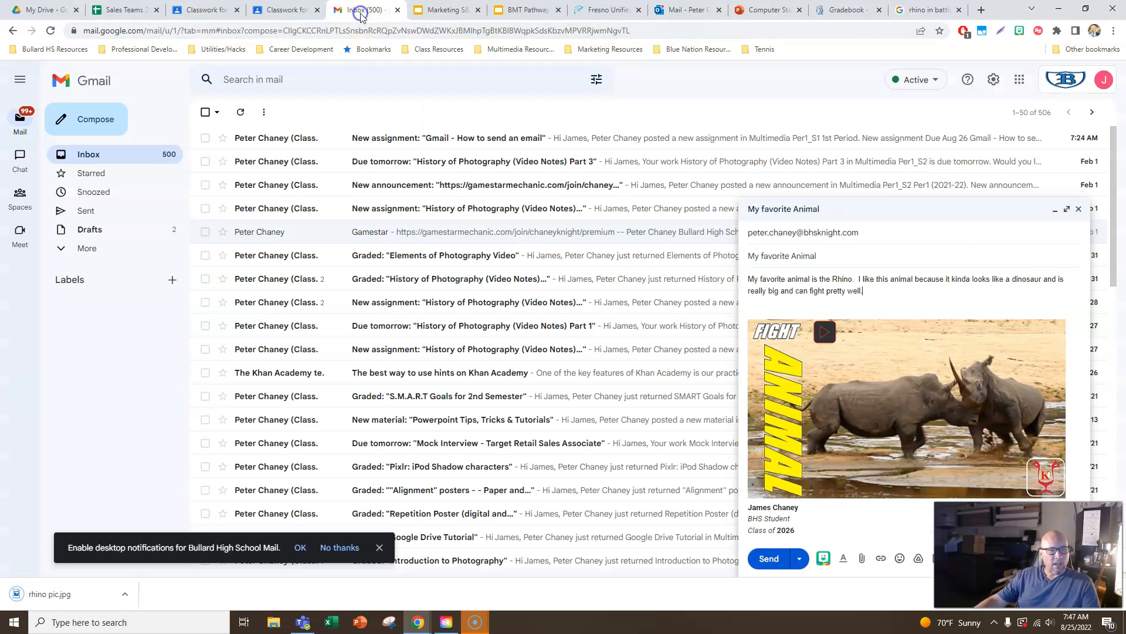
click(862, 557)
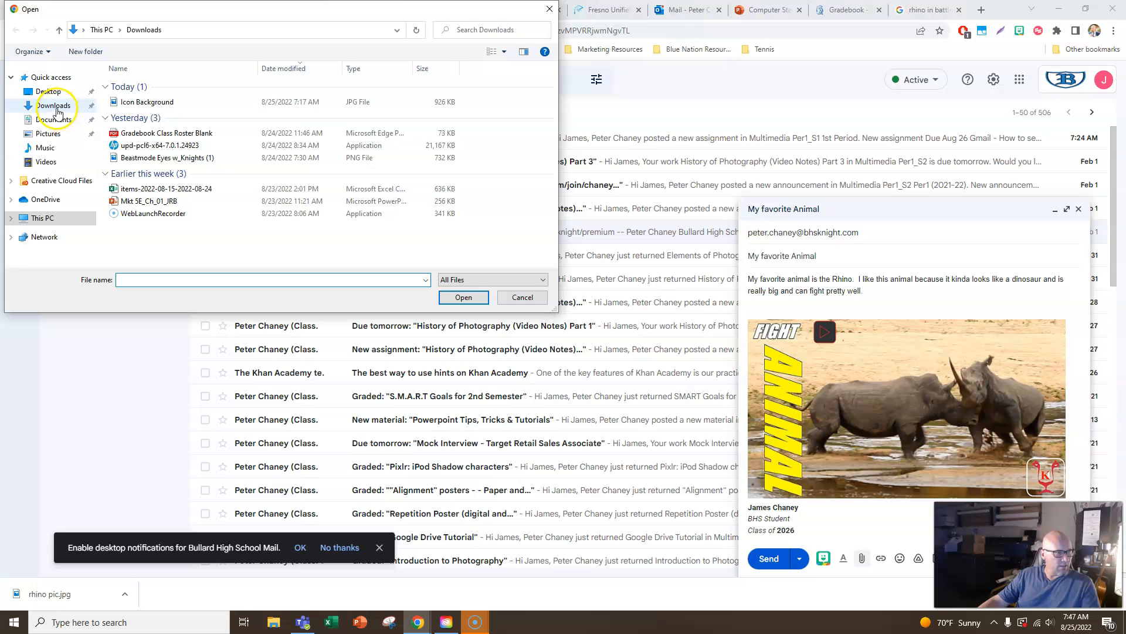
click(47, 134)
double_click(146, 110)
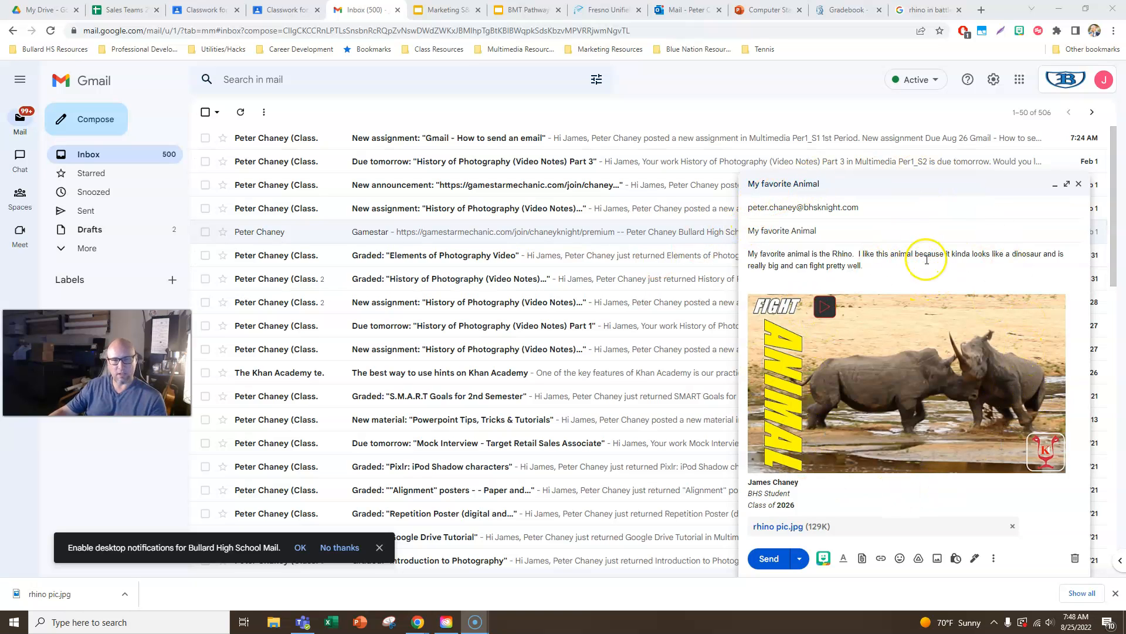
- Capture a rectangular snip of the whole email draft window with Snipping Tool
click(389, 621)
click(26, 165)
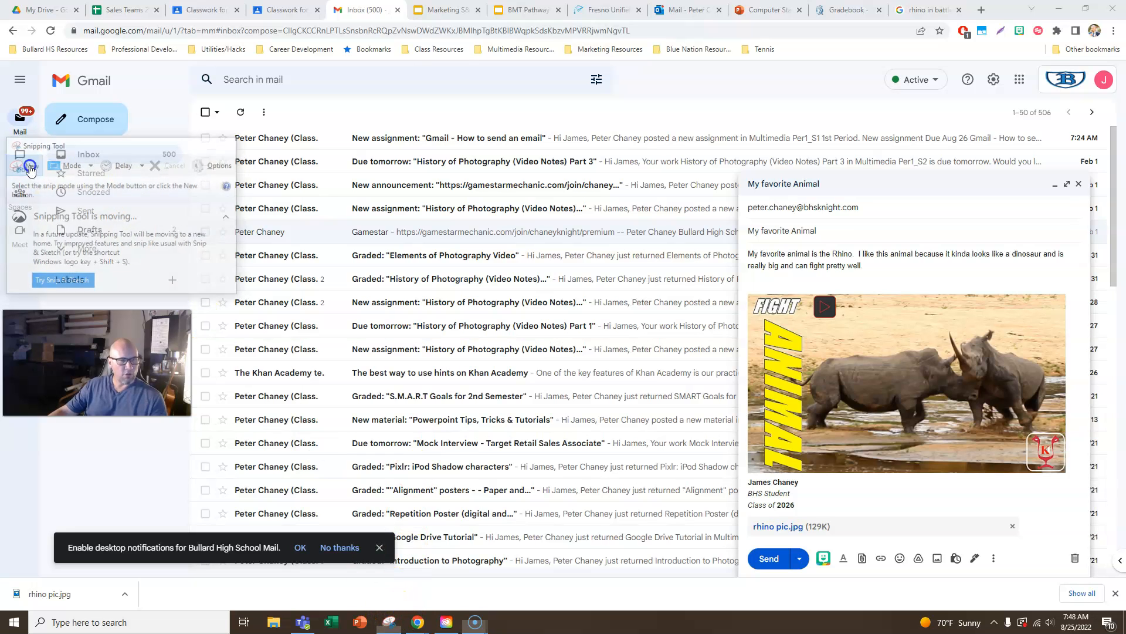
drag(737, 171, 1091, 576)
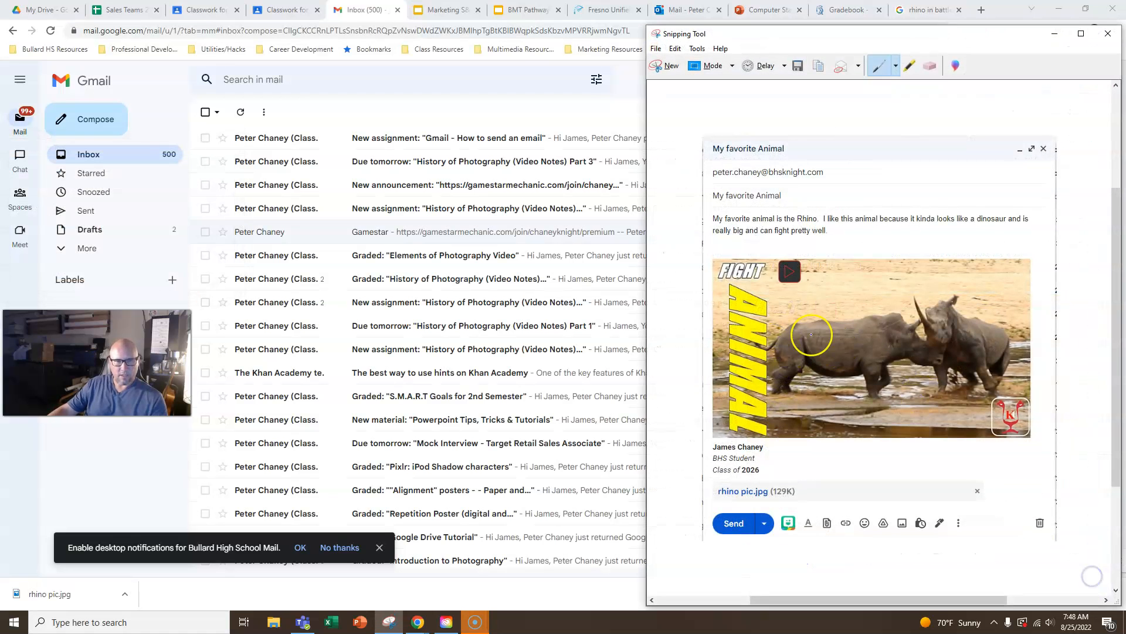
- Save the snip as a PNG named "favorite animal gmail" in Pictures and close Snipping Tool
click(798, 66)
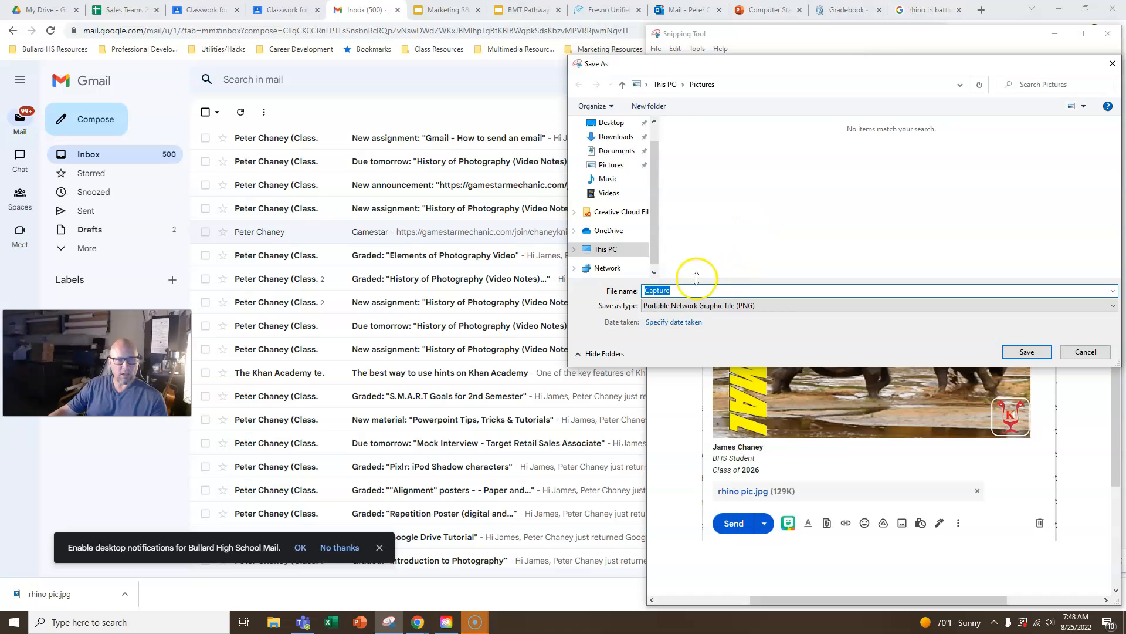
text(fav)
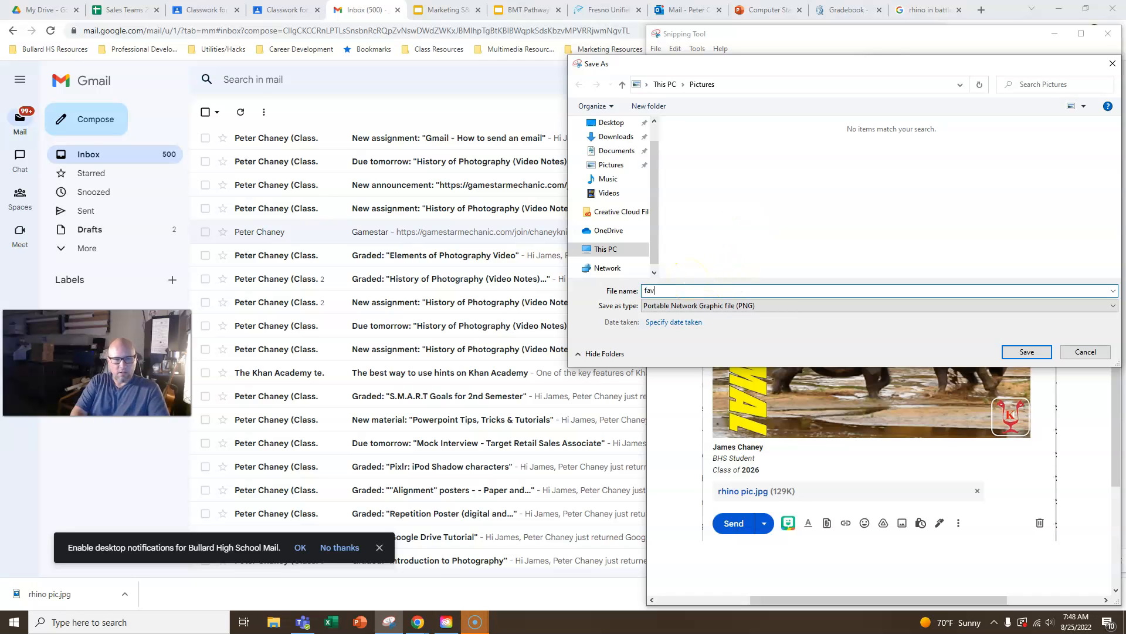
text(orite animal gmail)
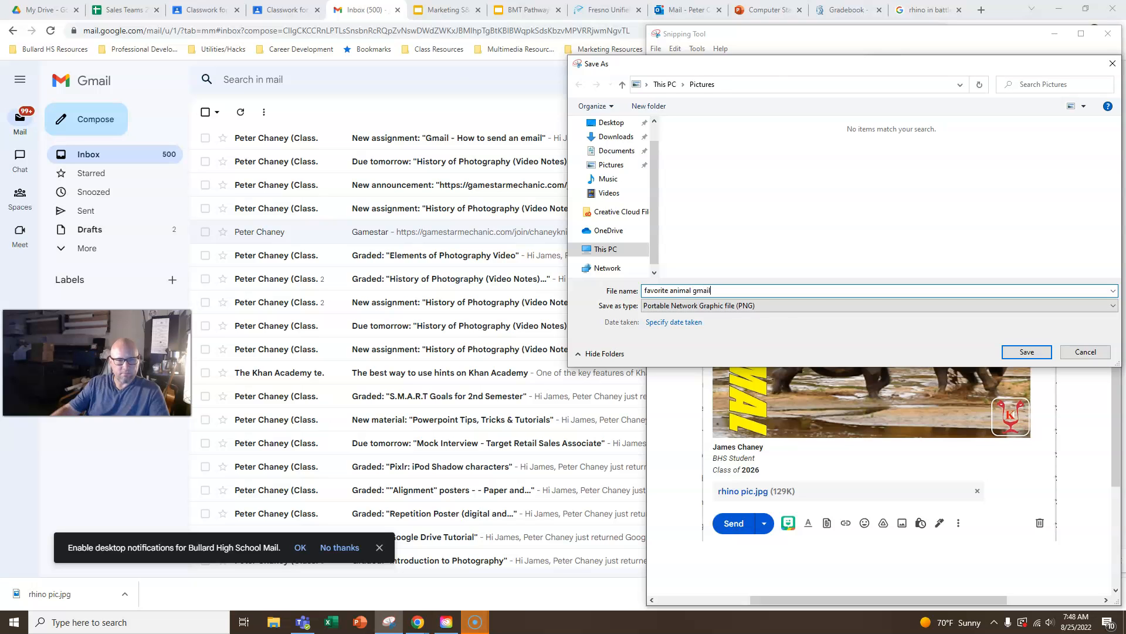
click(1031, 355)
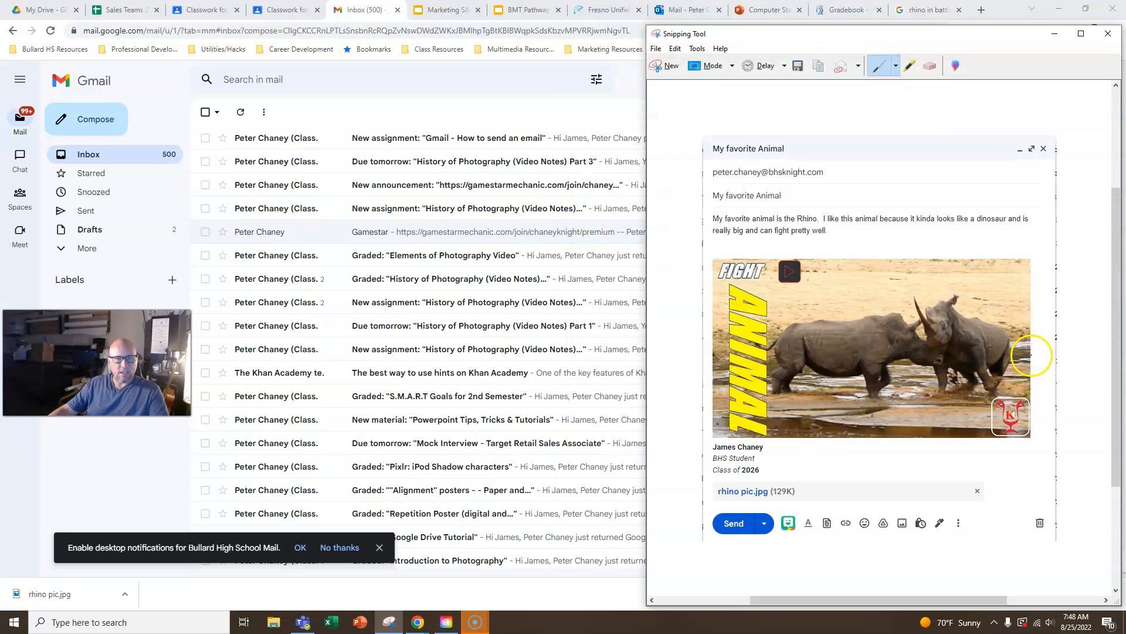
click(1108, 34)
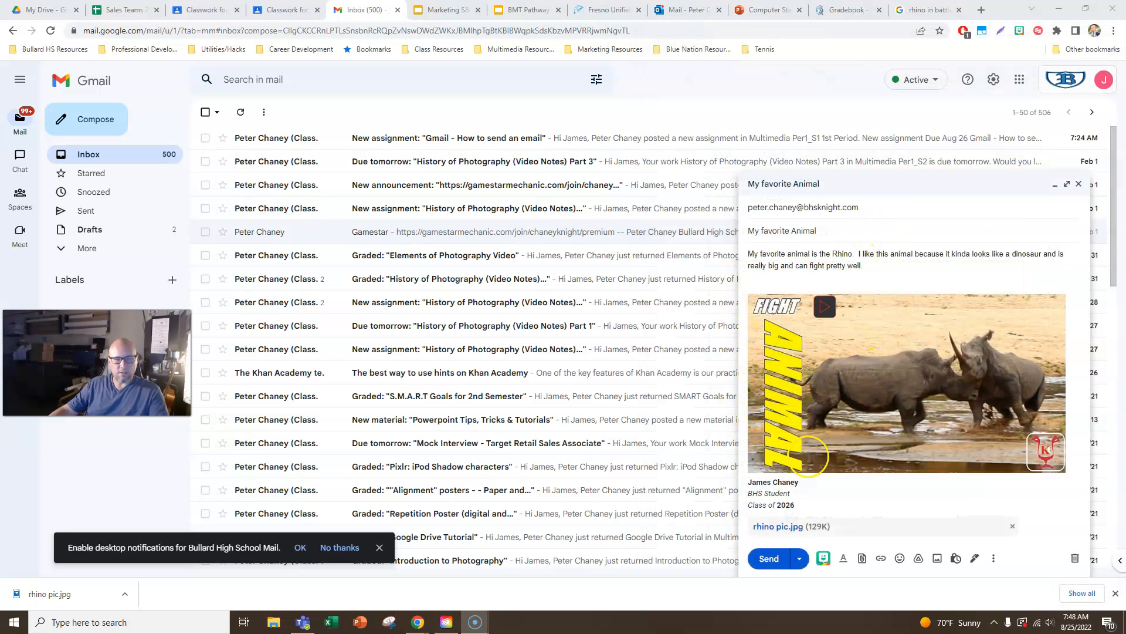
- Send the email and open the full "Gmail - How to send an email" assignment in Google Classroom
click(768, 558)
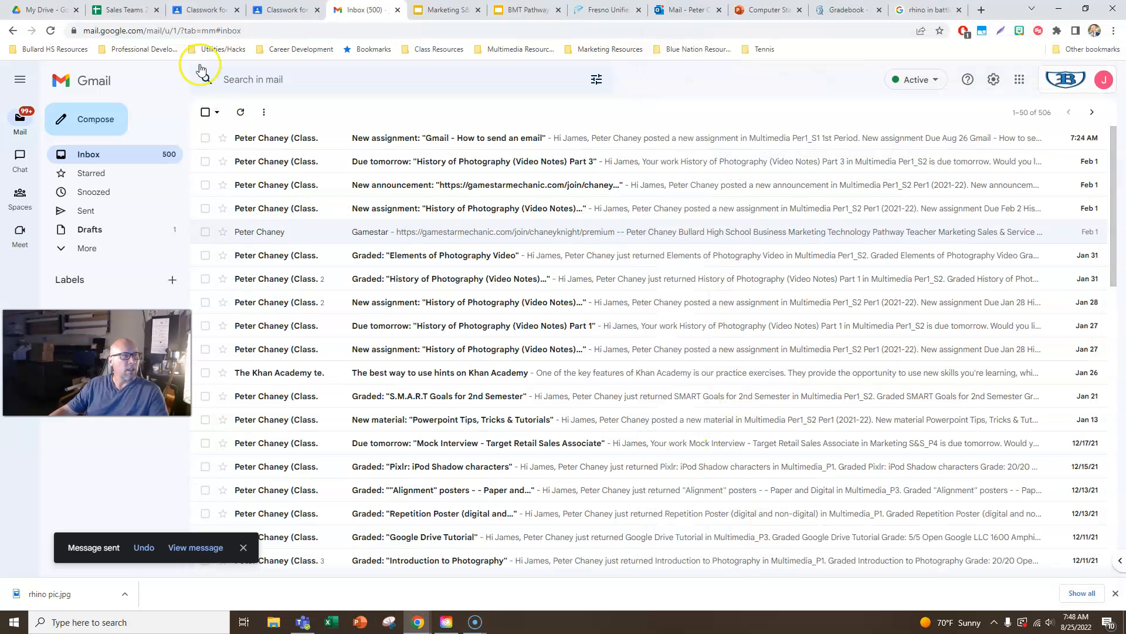
click(280, 9)
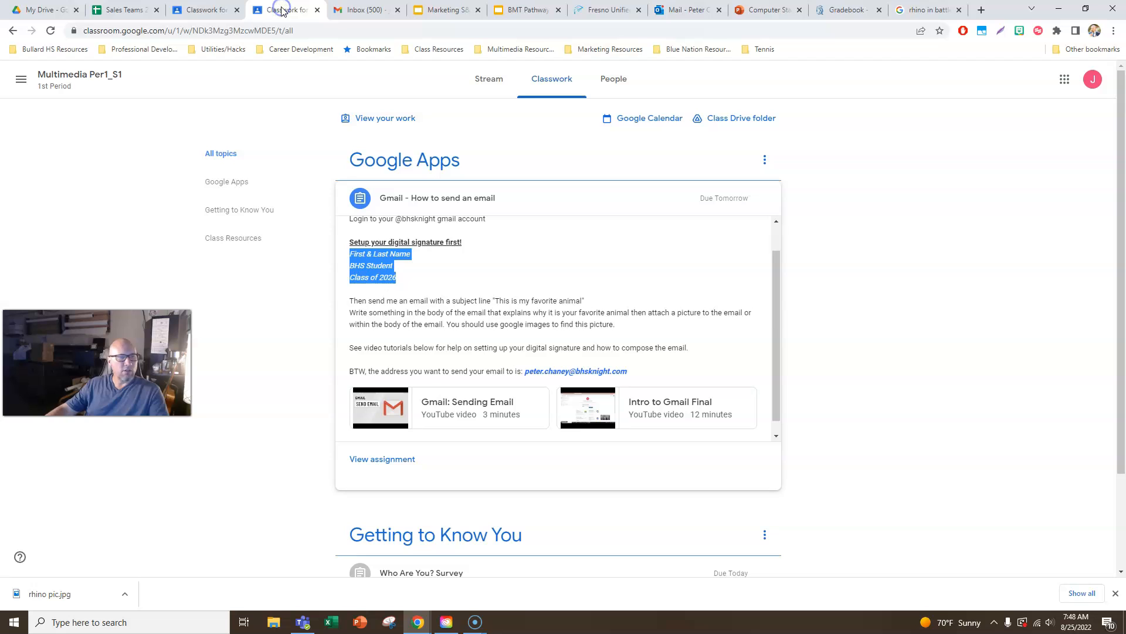
click(269, 301)
click(380, 459)
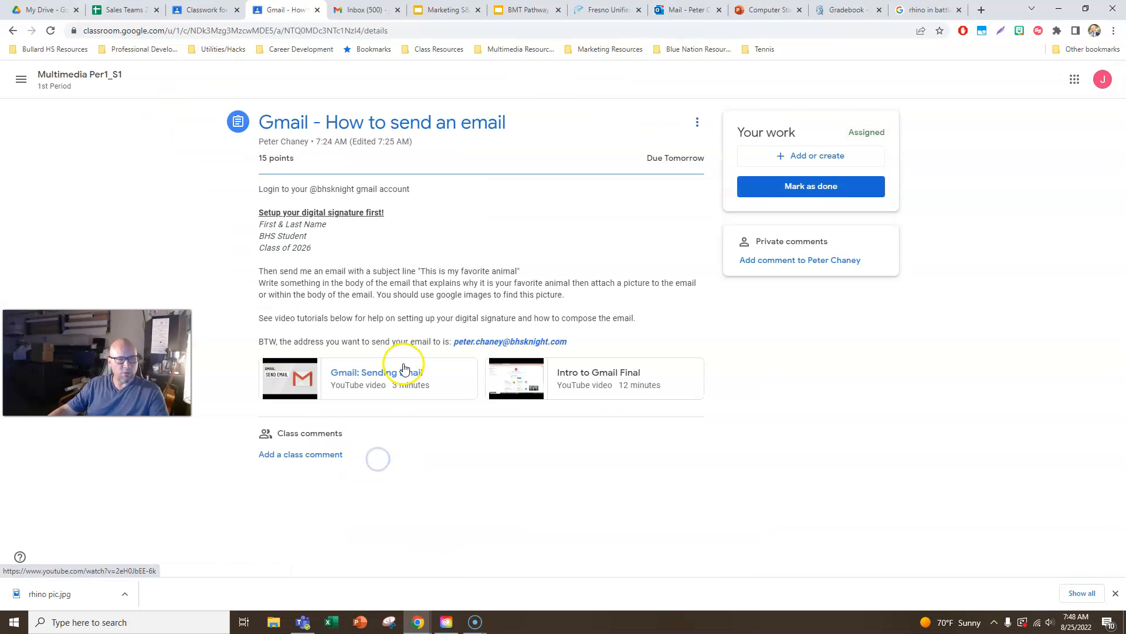
- Upload the "favorite animal gmail" image from the Pictures folder as a file for the assignment
click(814, 159)
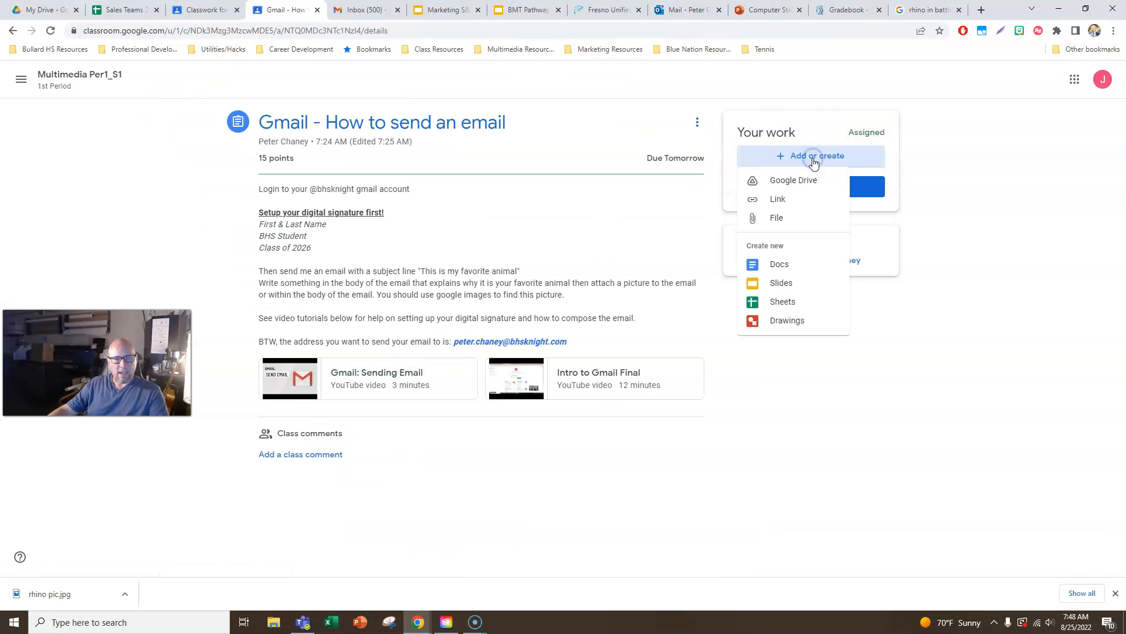
click(776, 218)
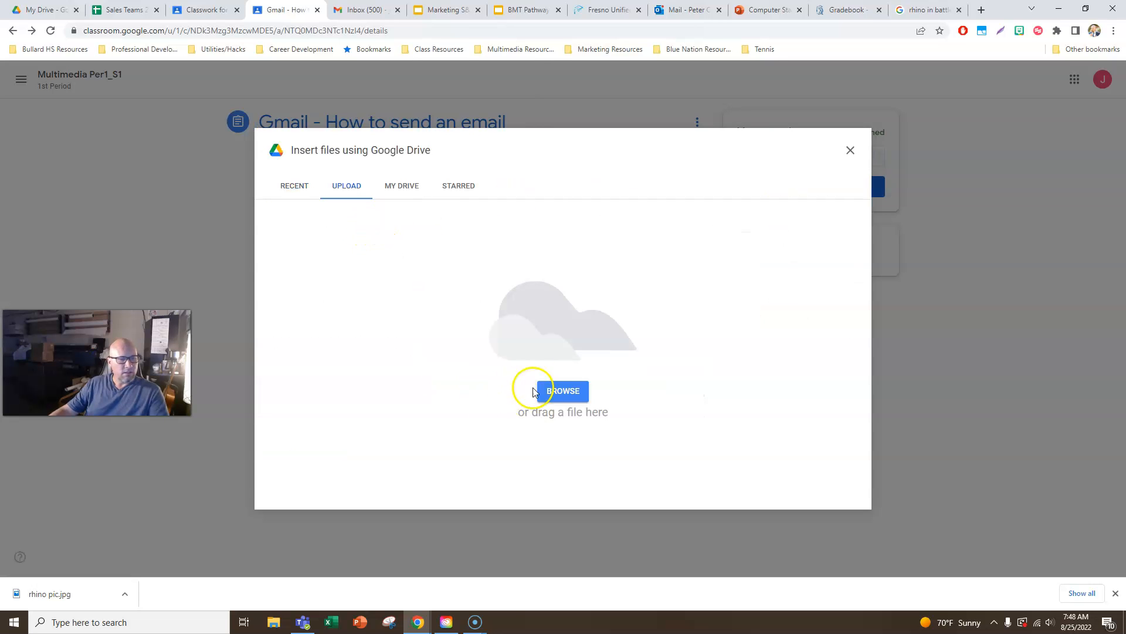
click(554, 391)
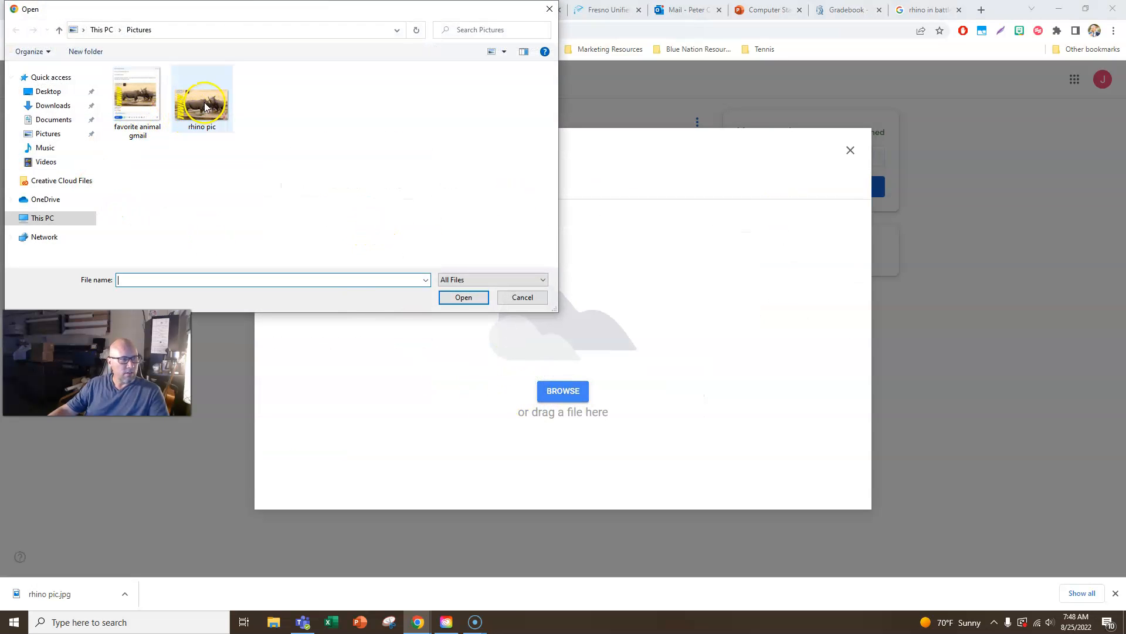
double_click(132, 100)
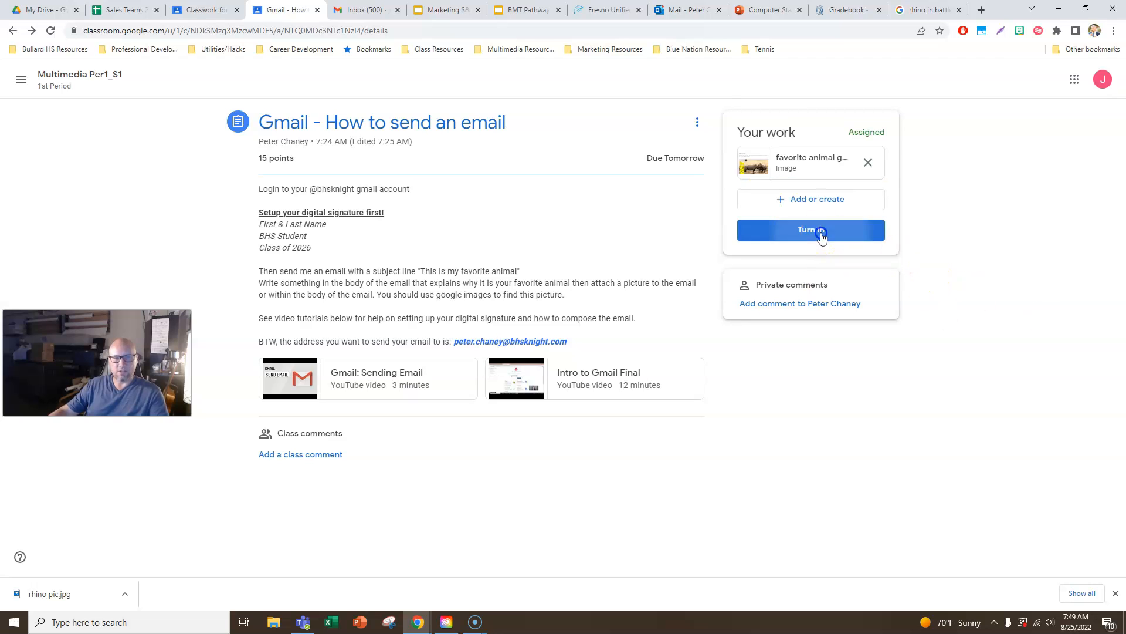
- Turn in the assignment with its attached screenshot and close the browser's download bar
click(821, 234)
click(675, 360)
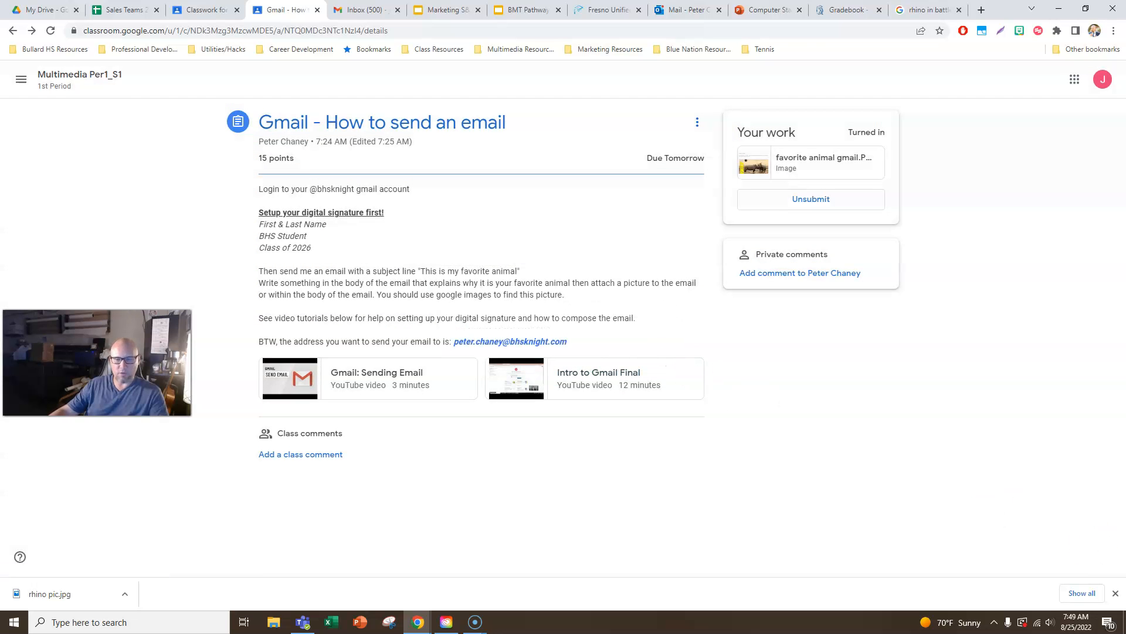
click(1115, 593)
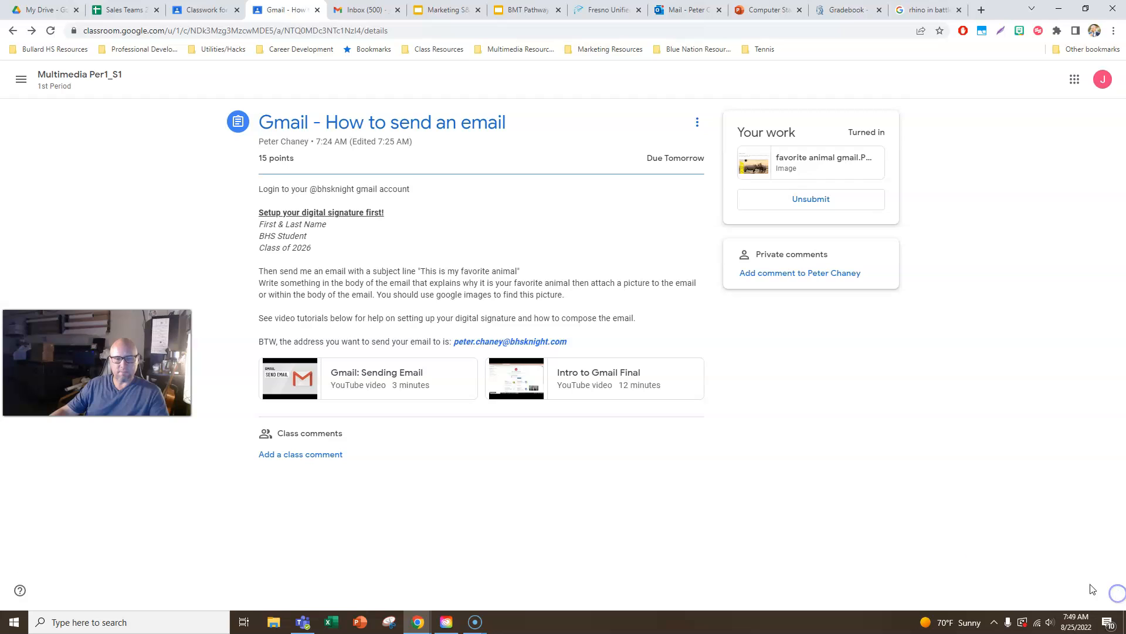